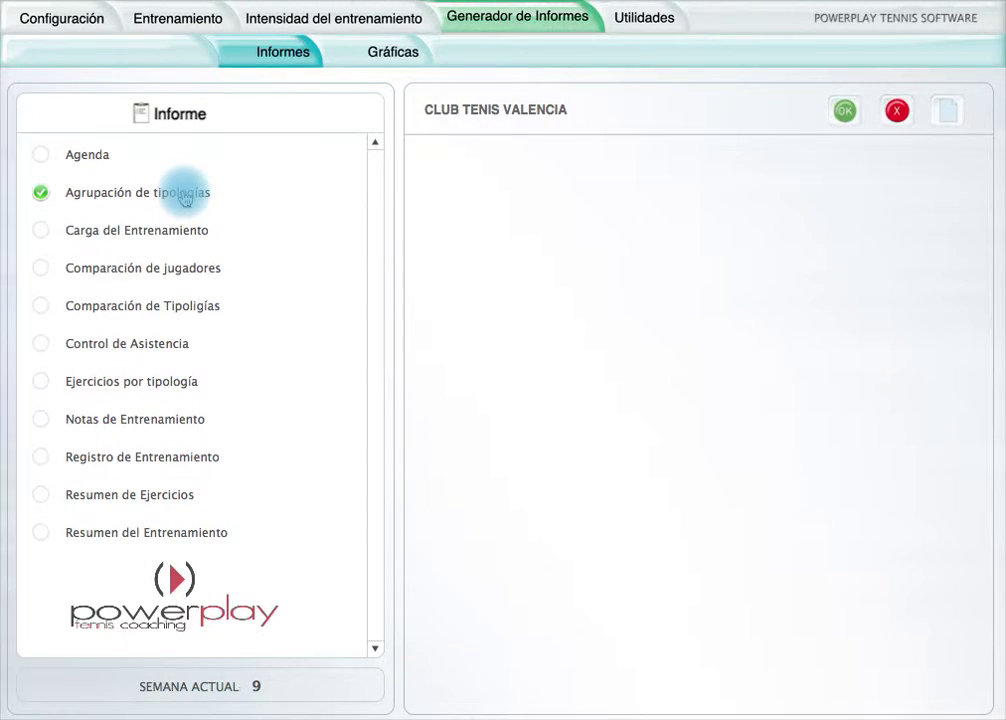
# Set up the Agrupación de tipologías report for the ATP team and the third player listed for that team.
pyautogui.click(185, 198)
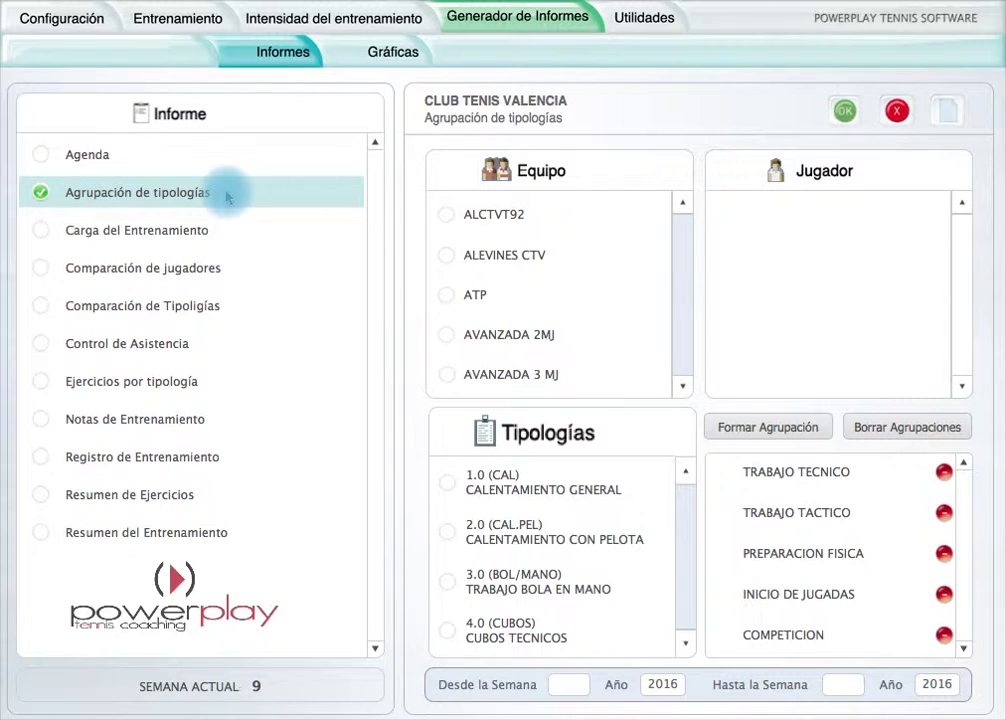
pyautogui.click(474, 298)
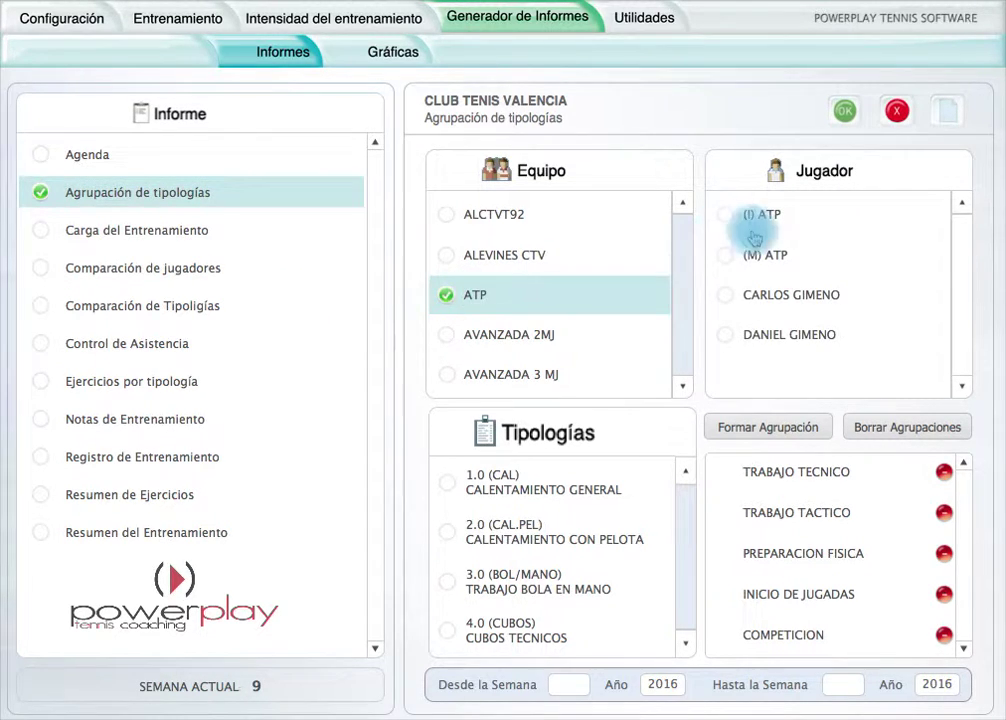
pyautogui.click(792, 302)
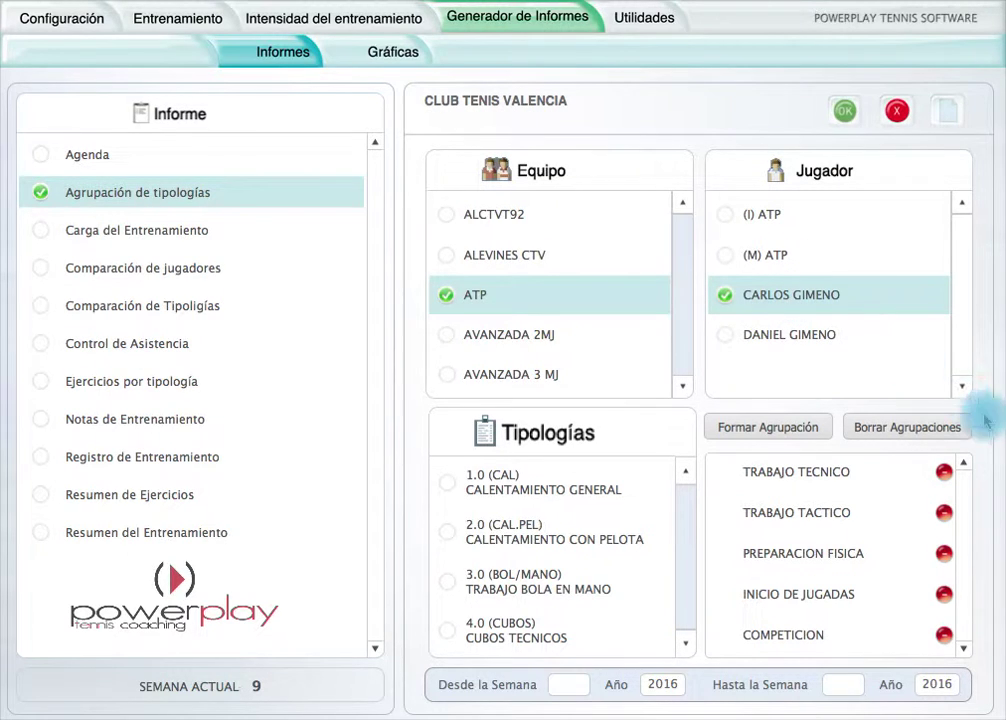
pyautogui.click(963, 393)
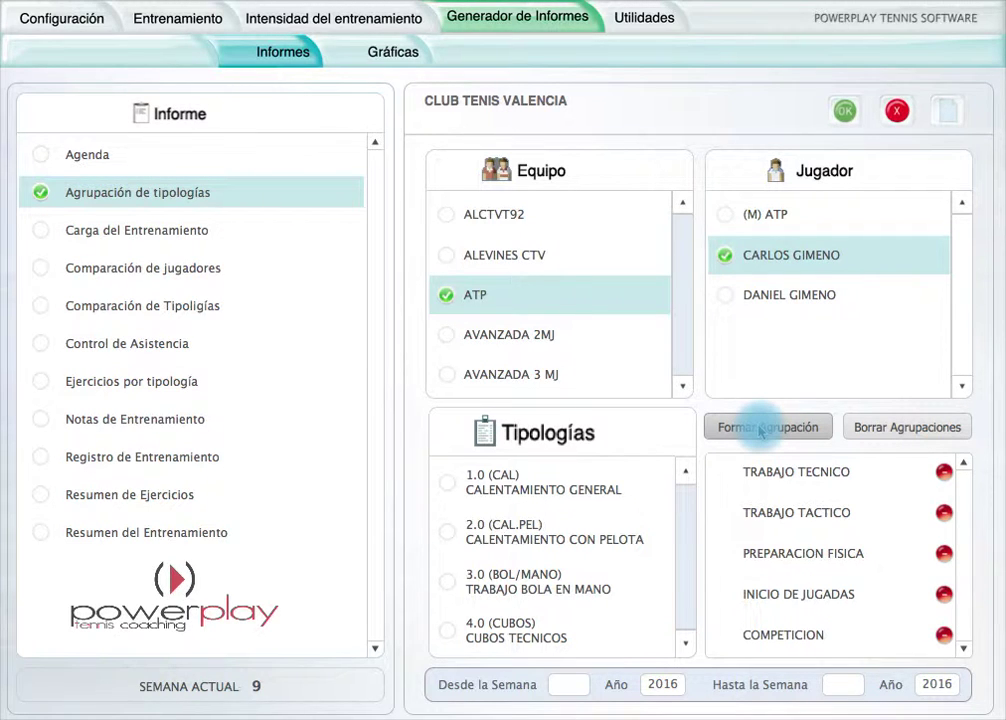
# Delete all existing typology groupings available for CLUB TENIS VALENCIA and confirm the deletion.
pyautogui.click(897, 430)
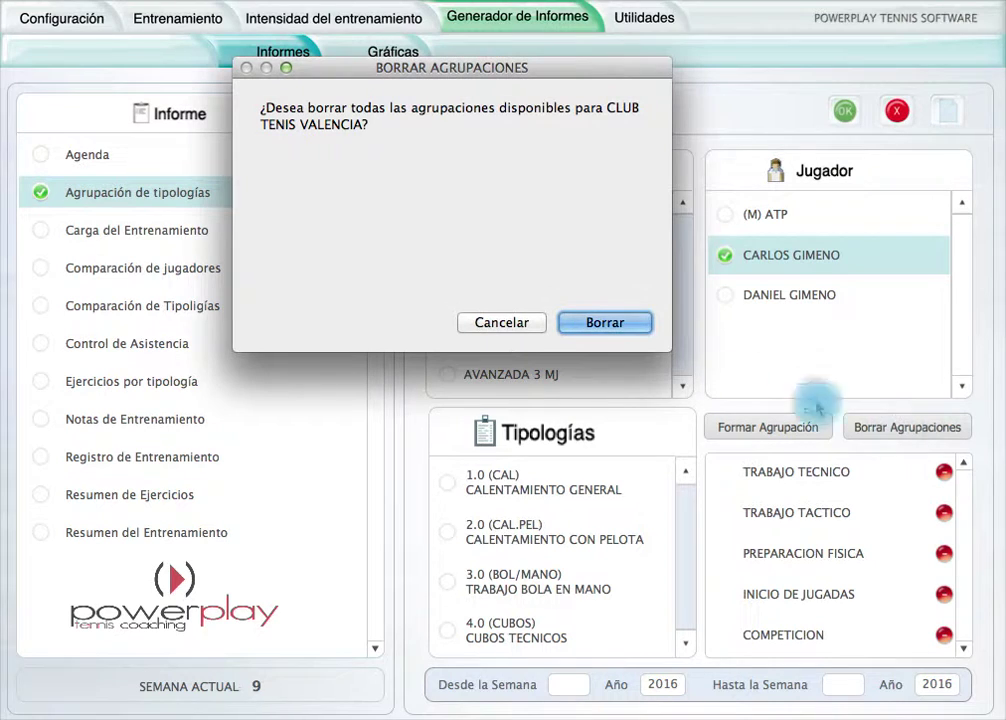
pyautogui.click(605, 323)
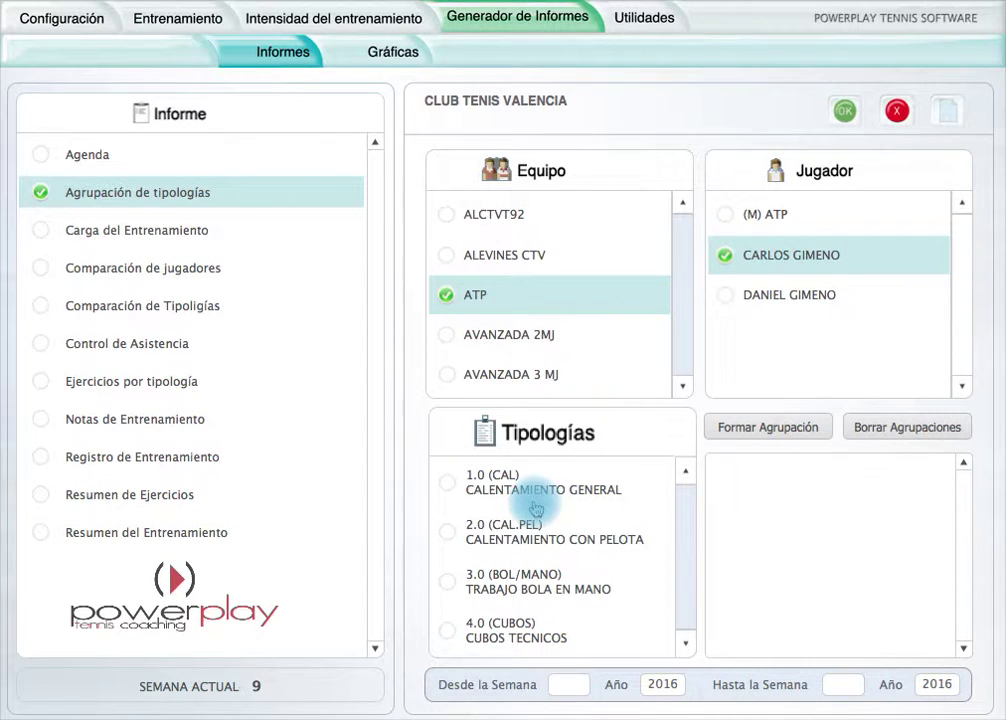
# Select typologies 2.0 Calentamiento con pelota, 3.0 Trabajo bola en mano, 4.0 Cubos tecnicos, 4.2 Cubos tecnico/tacticos and 5.0 Control tecnico.
pyautogui.click(530, 545)
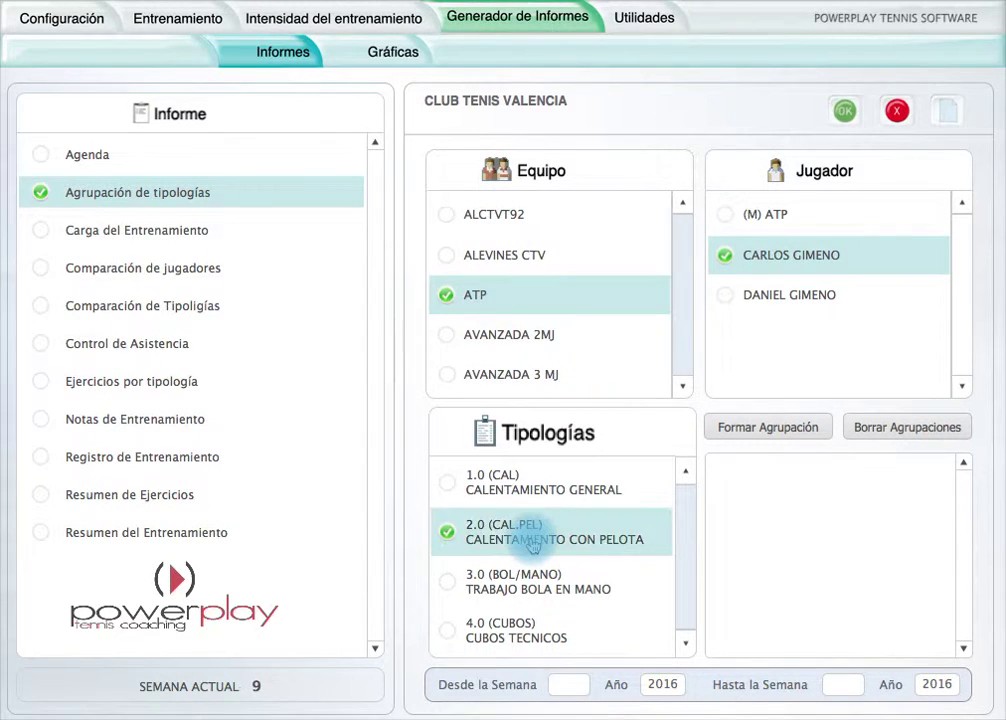
pyautogui.click(538, 585)
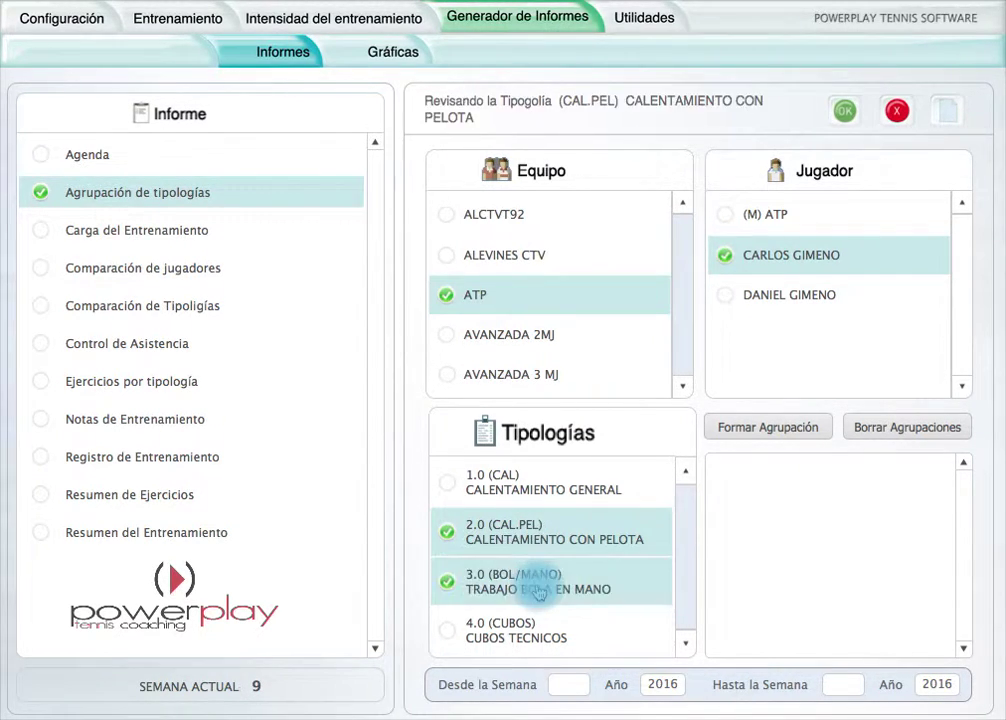
pyautogui.click(643, 642)
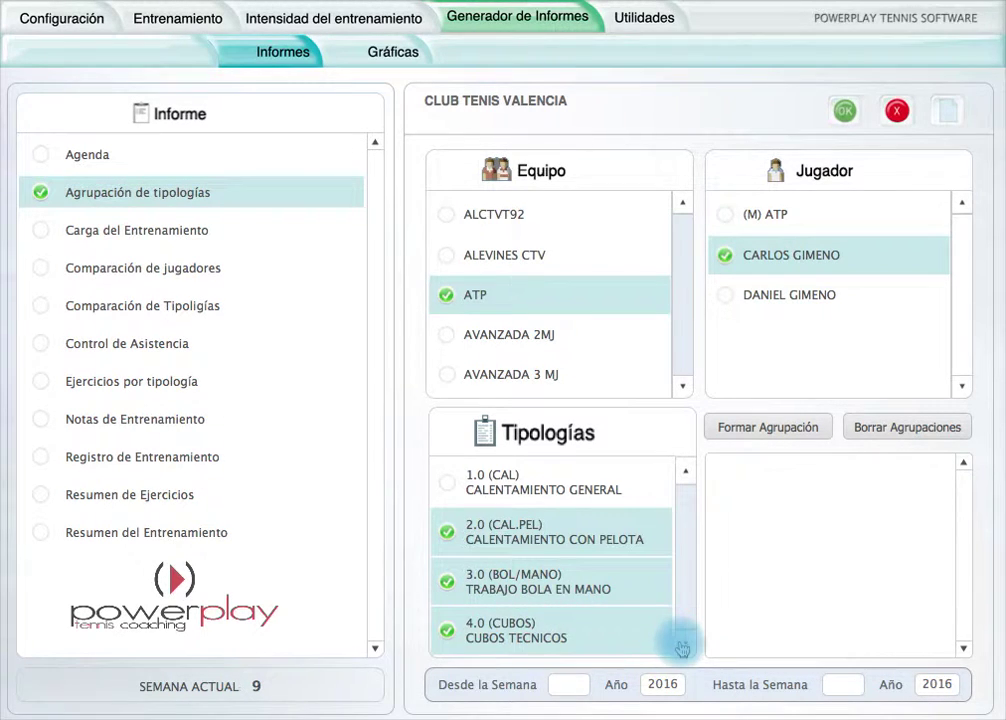
pyautogui.click(682, 645)
pyautogui.click(683, 648)
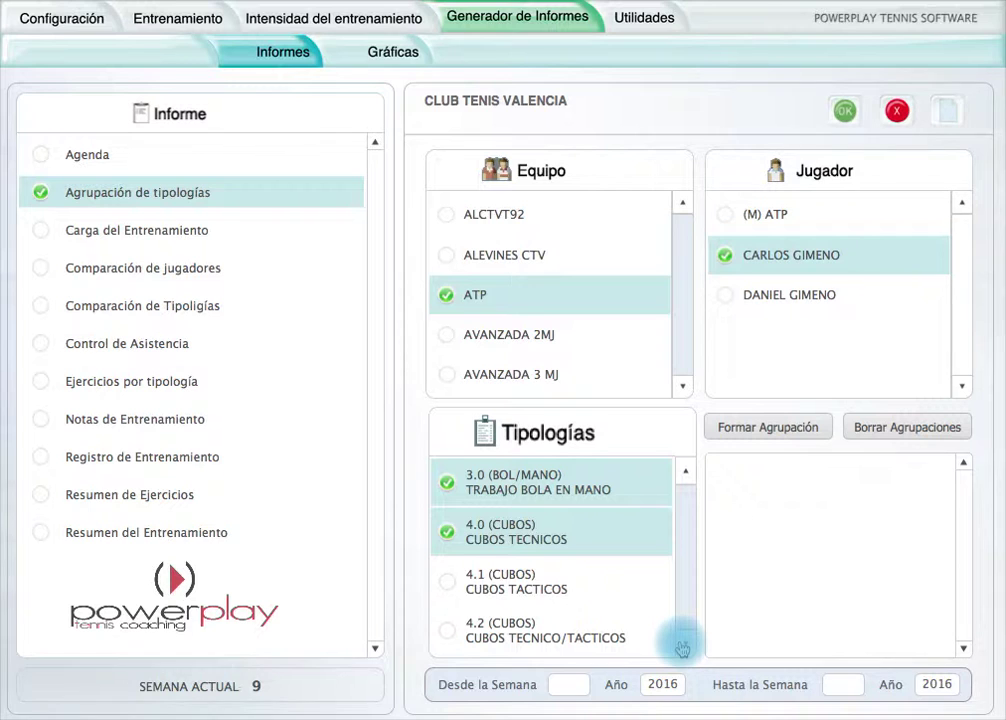
pyautogui.click(561, 639)
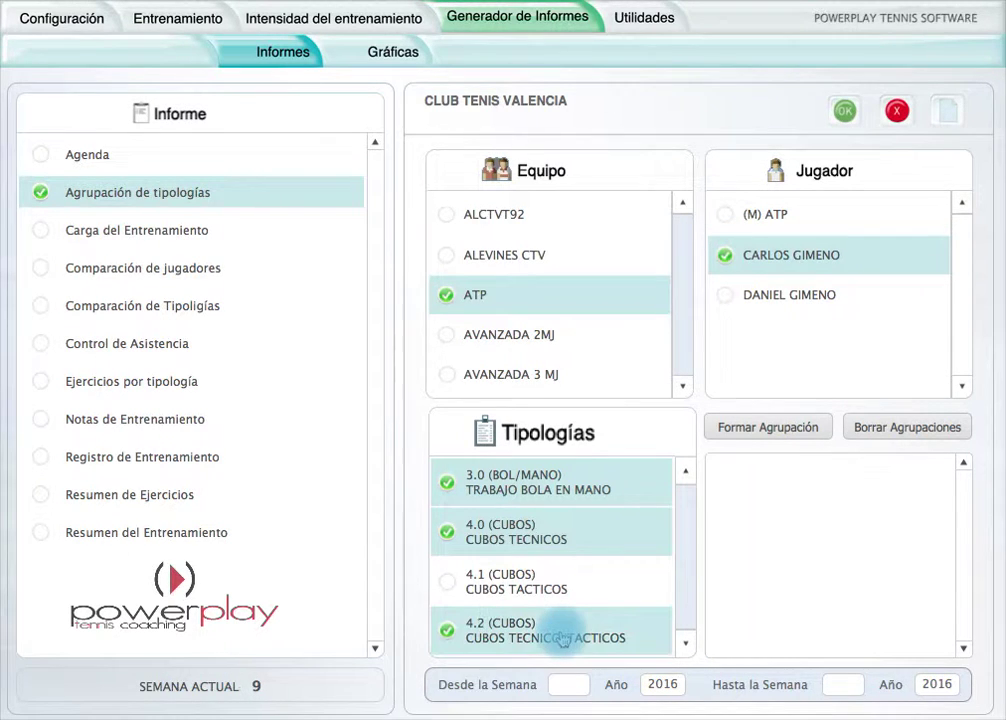
pyautogui.click(685, 643)
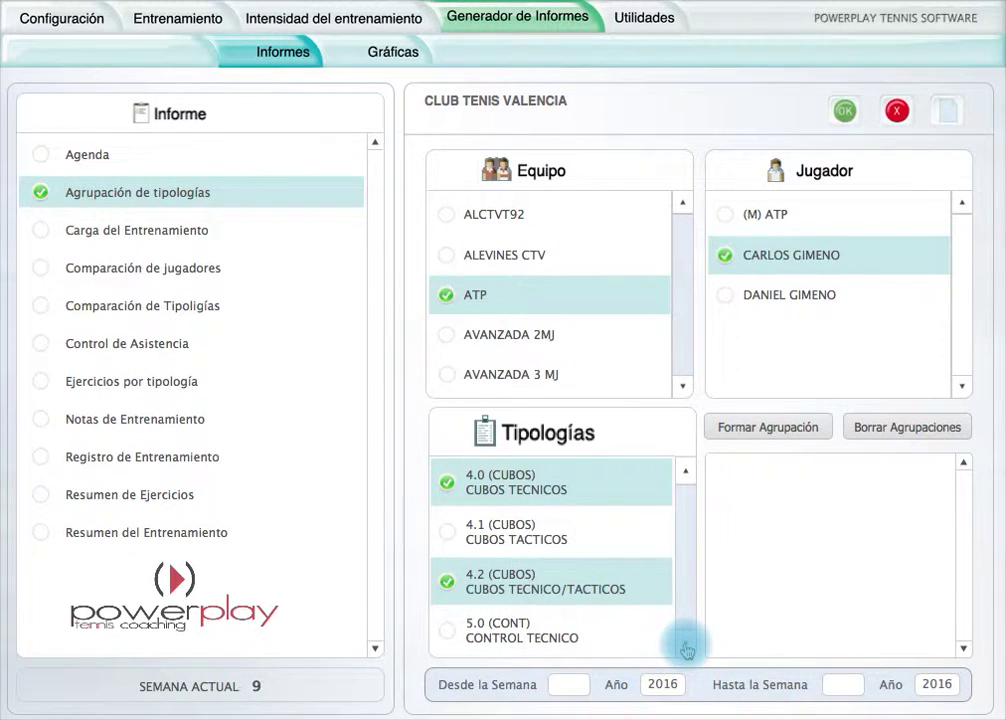
pyautogui.click(547, 630)
# Add typology 10.0 (AYUD) Ayuda individual (coach) to the selected typologies.
pyautogui.click(685, 643)
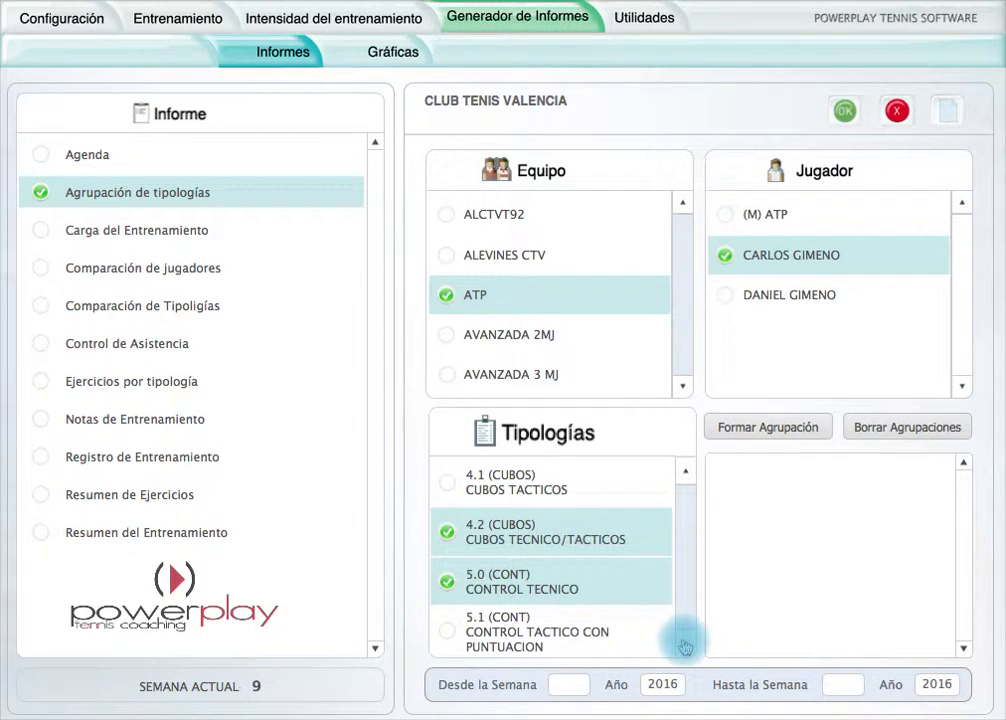
pyautogui.click(685, 645)
pyautogui.click(685, 645)
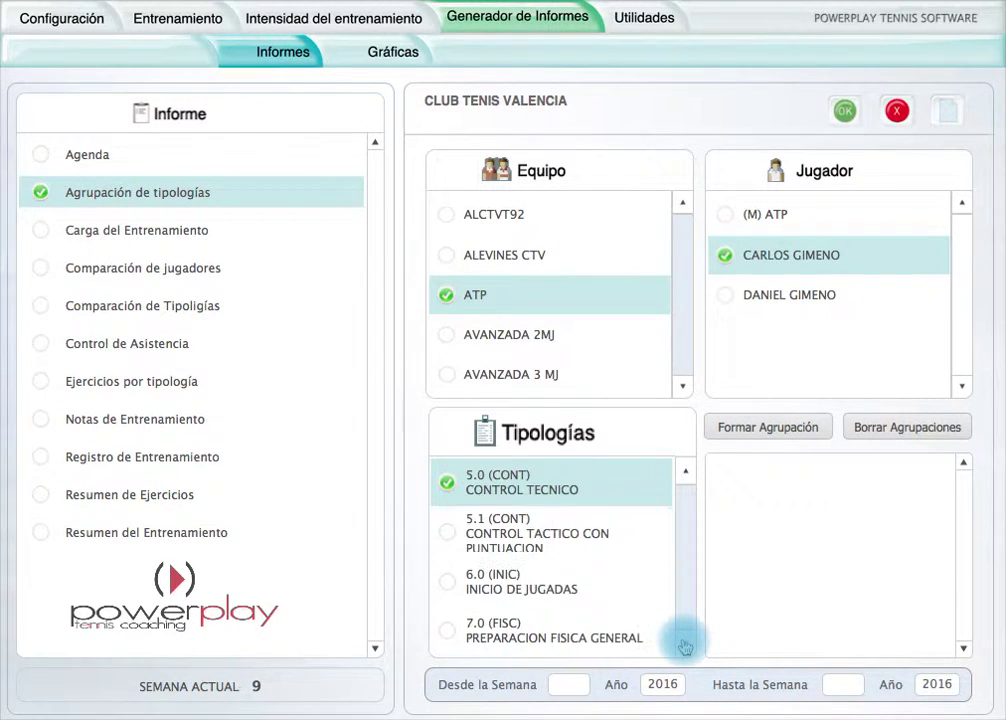
pyautogui.click(685, 645)
pyautogui.click(685, 645)
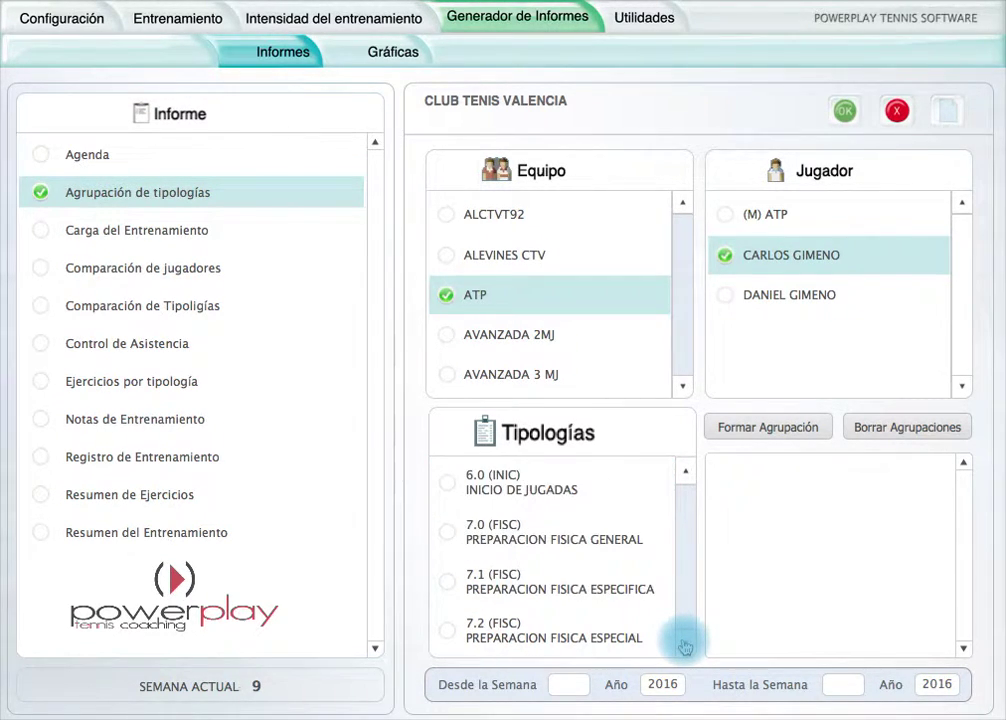
pyautogui.click(685, 645)
pyautogui.click(685, 645)
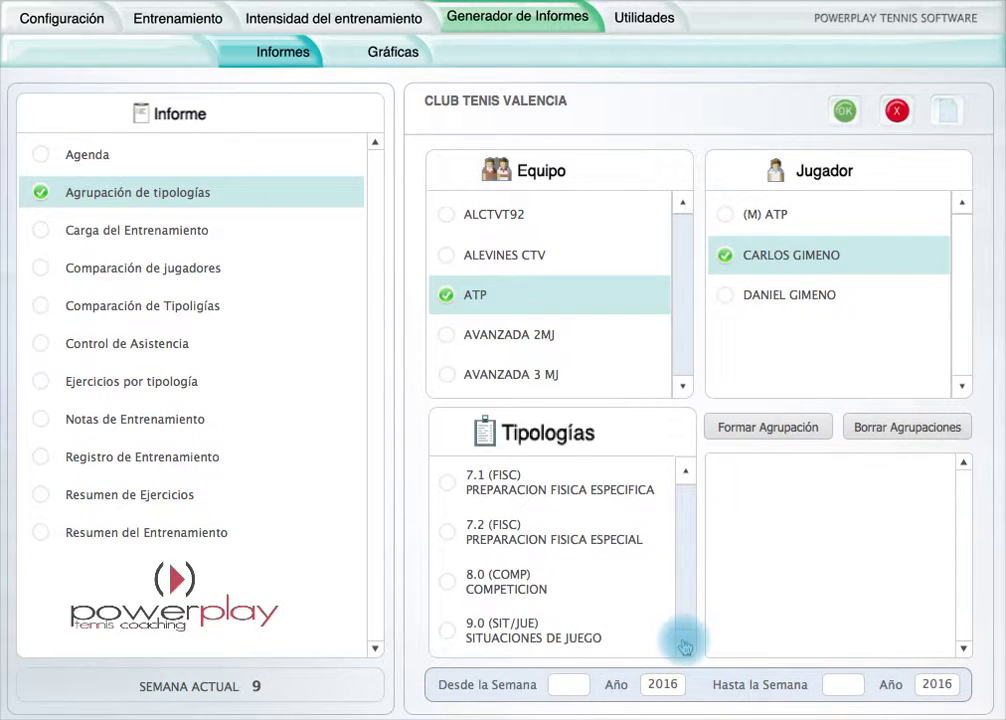
pyautogui.click(685, 645)
pyautogui.click(685, 645)
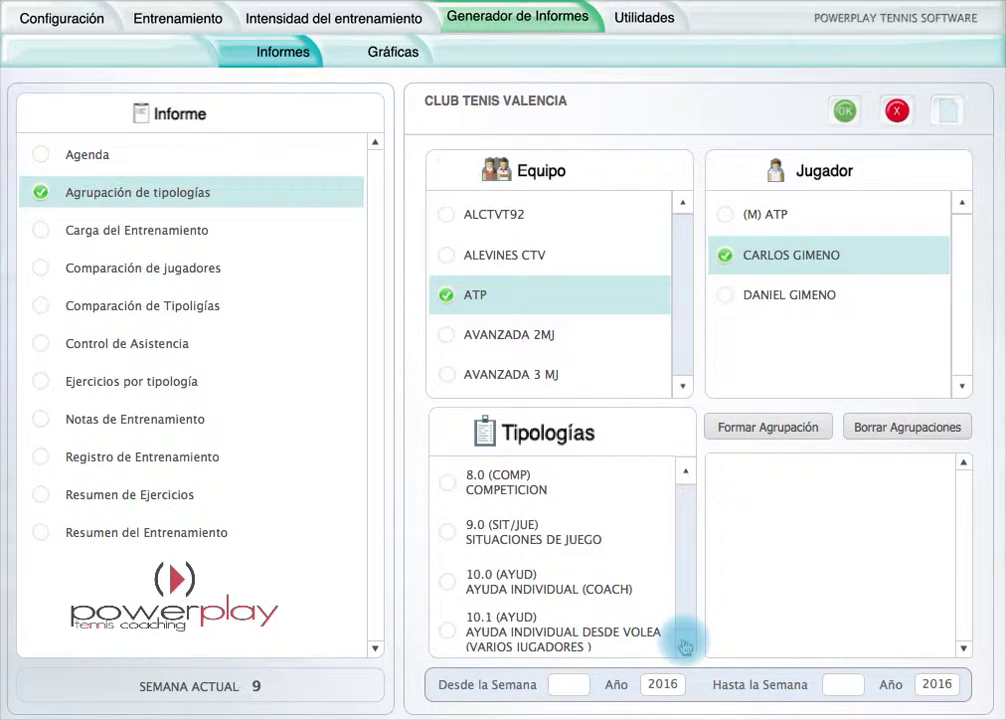
pyautogui.click(546, 583)
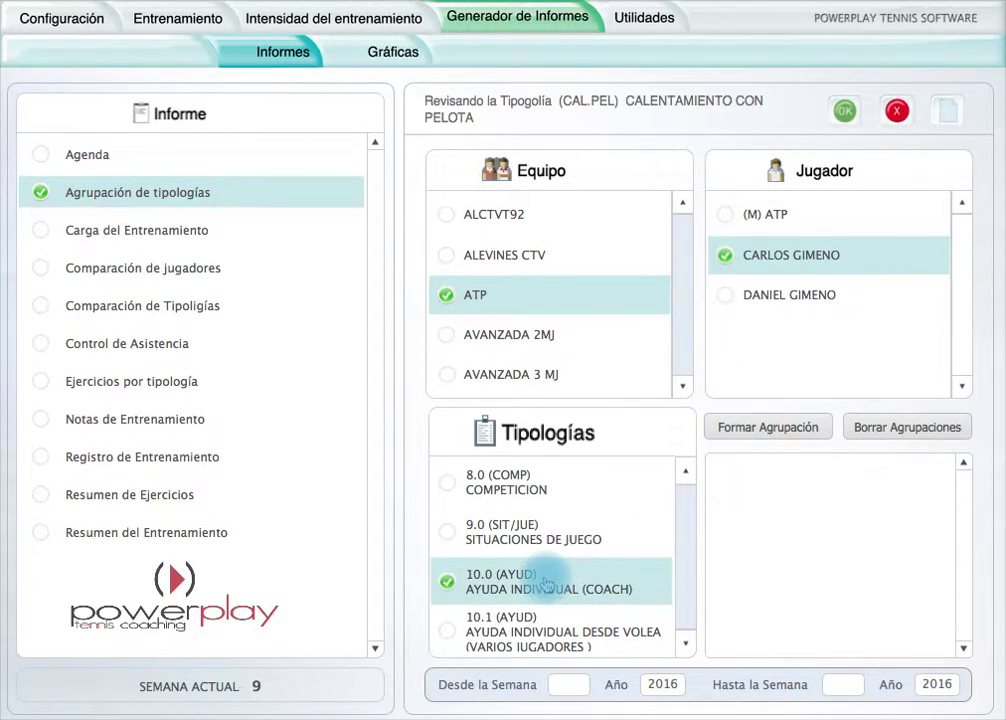
# Form a grouping from the selected typologies and name it TRABAJO TECNICO.
pyautogui.click(685, 645)
pyautogui.click(685, 645)
pyautogui.click(685, 645)
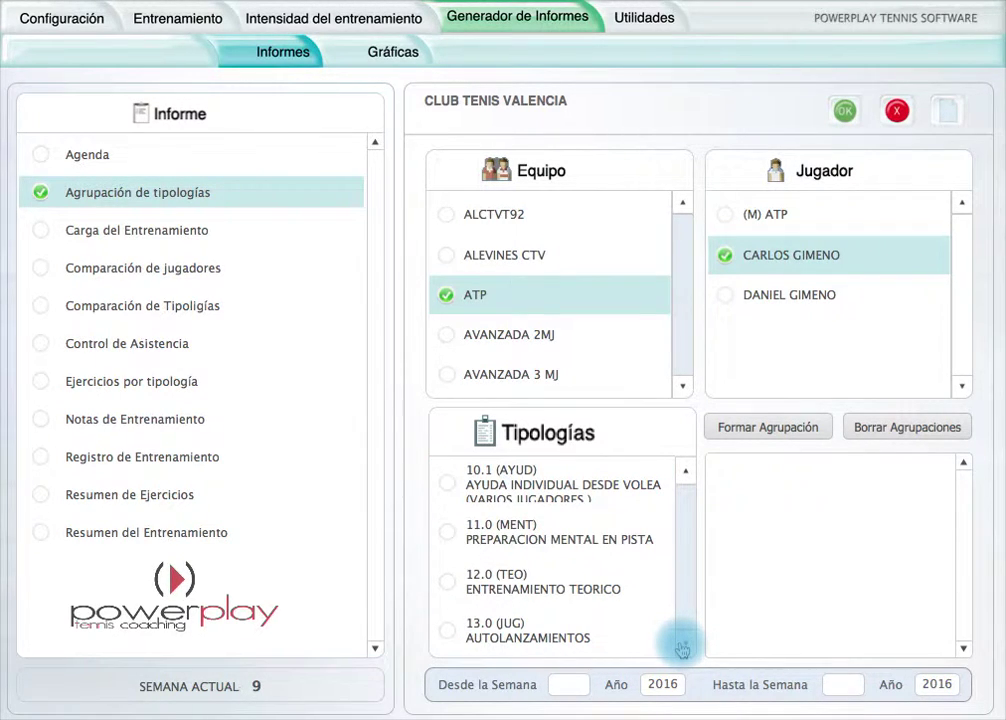
pyautogui.click(684, 471)
pyautogui.click(684, 471)
pyautogui.click(684, 471)
pyautogui.click(684, 471)
pyautogui.click(684, 471)
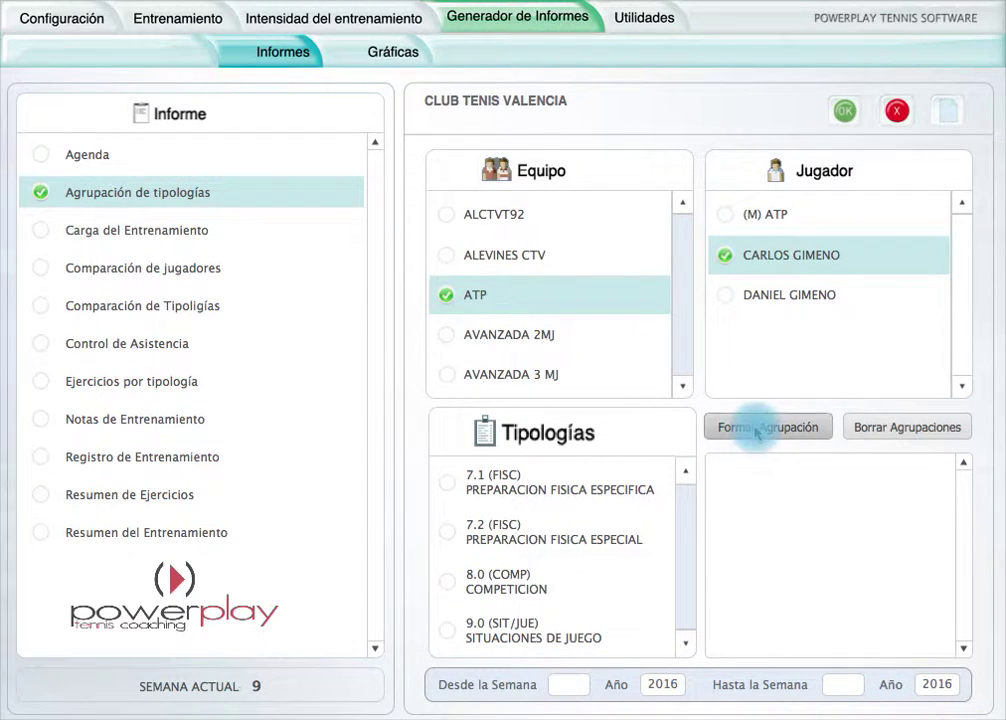
pyautogui.click(750, 427)
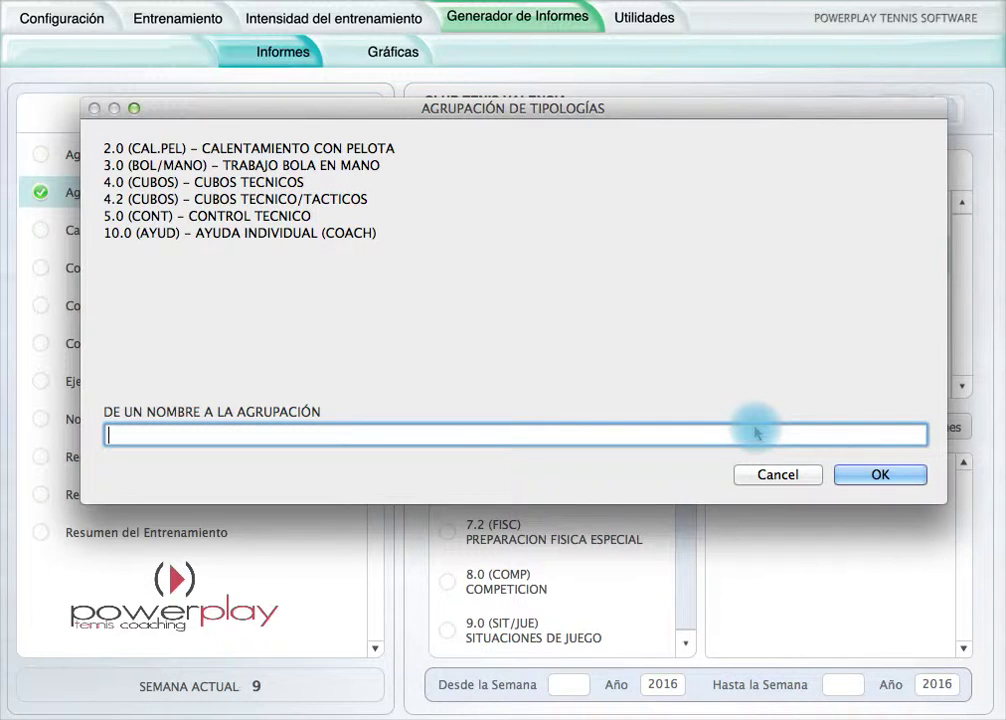
pyautogui.write('TRABAJO TEC')
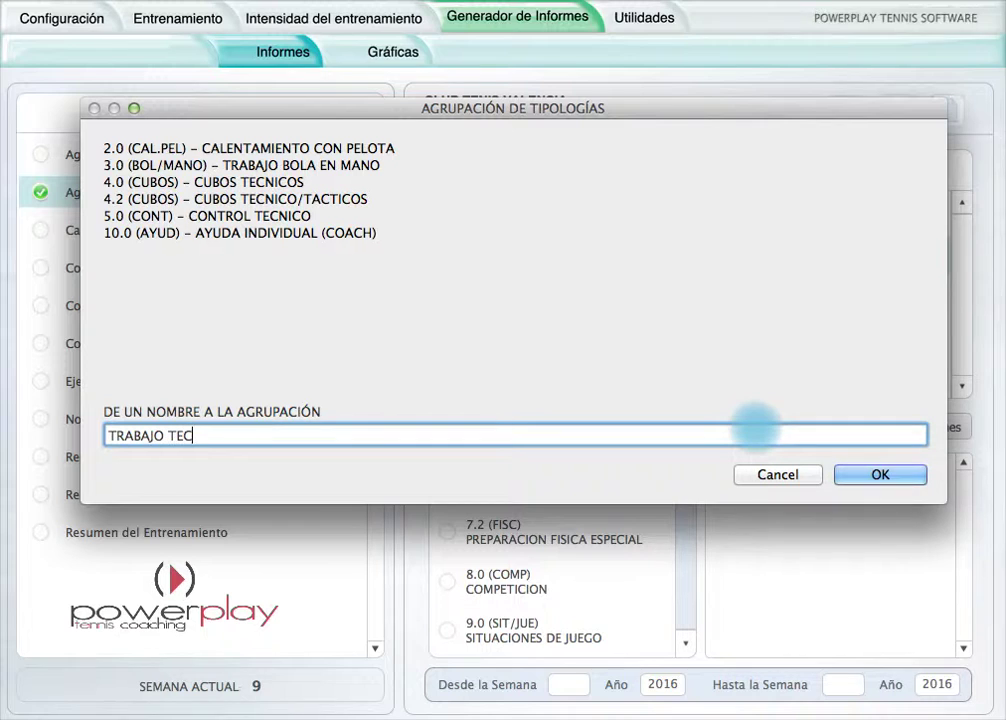
pyautogui.write('NICO')
pyautogui.click(898, 476)
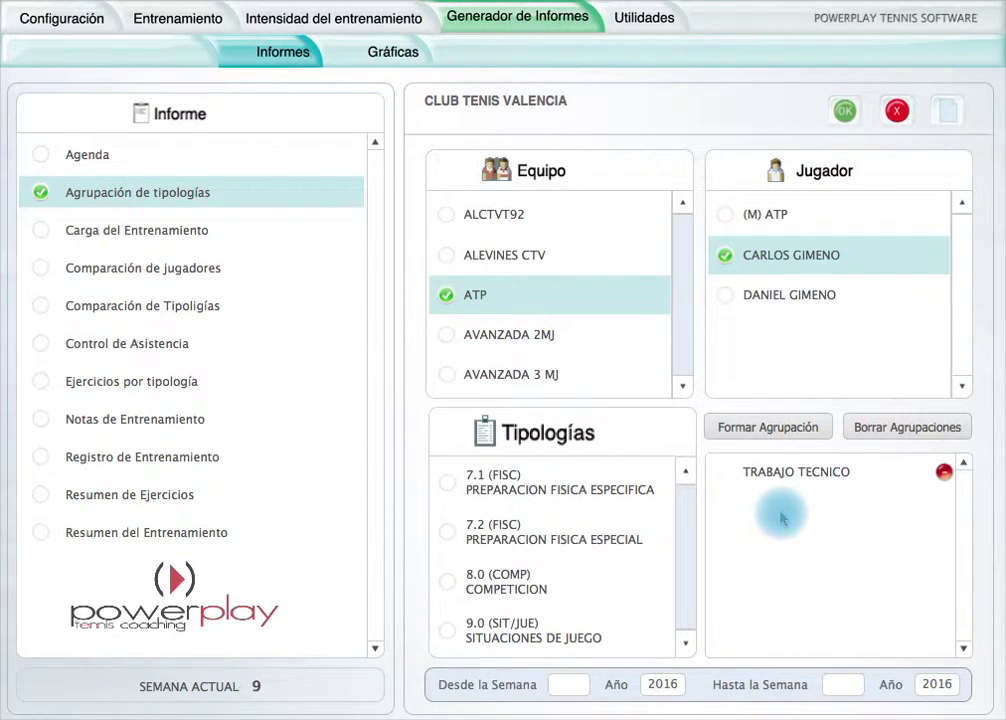
# Select typologies 4.1 Cubos tacticos, 4.2 Cubos tecnico/tacticos and 5.1 Control tactico con puntuacion for a new grouping.
pyautogui.click(682, 474)
pyautogui.scroll(6, 682, 480)
pyautogui.scroll(3, 682, 480)
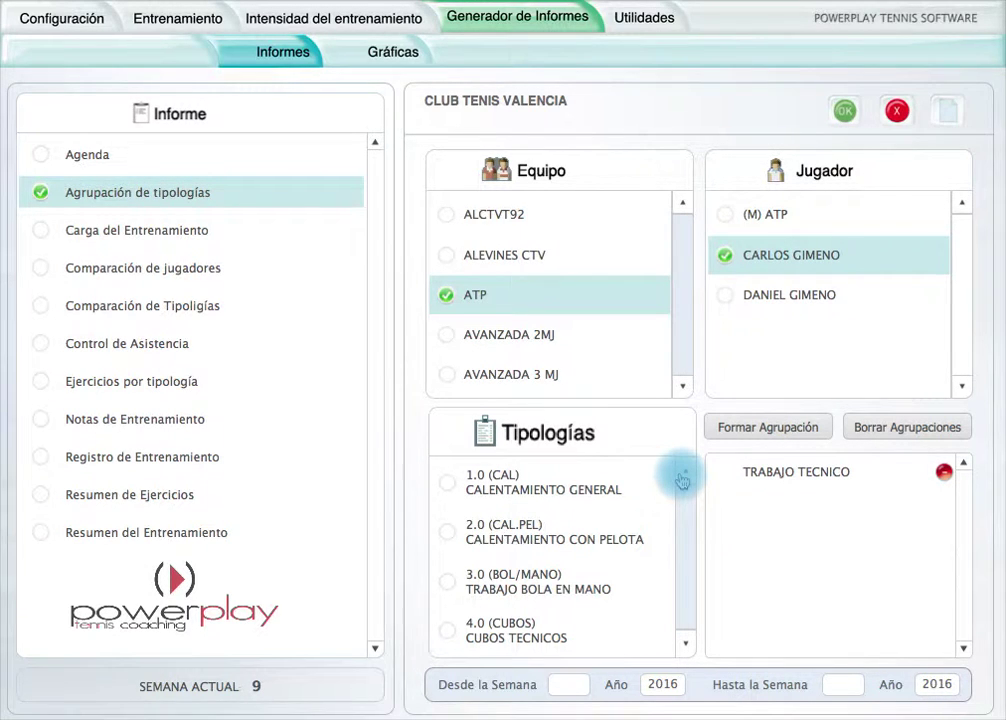
pyautogui.click(686, 645)
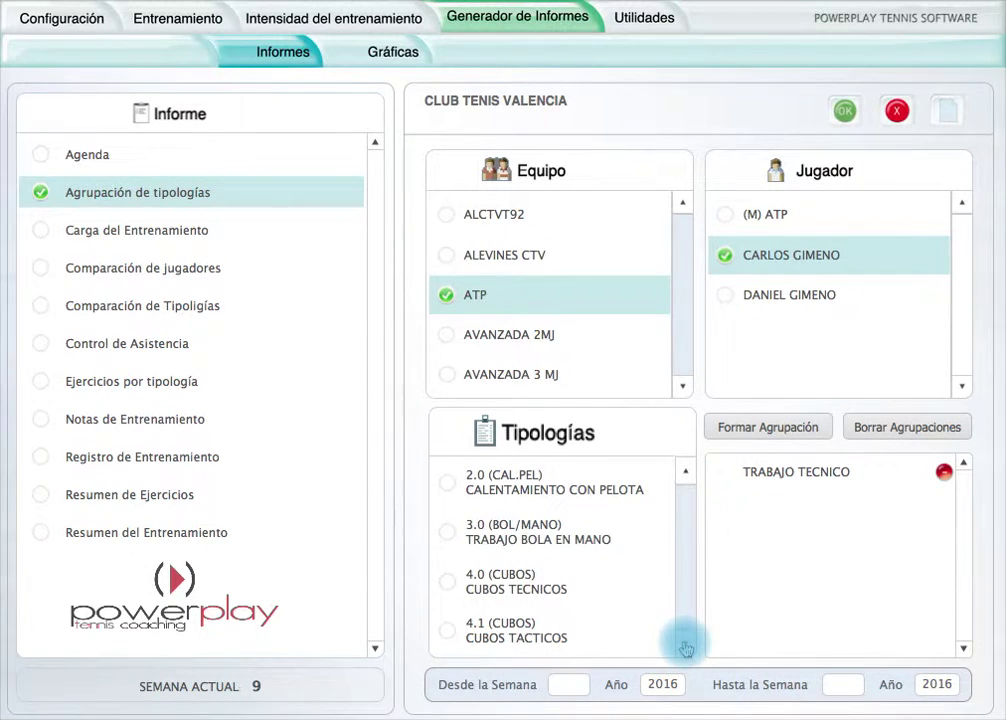
pyautogui.click(620, 648)
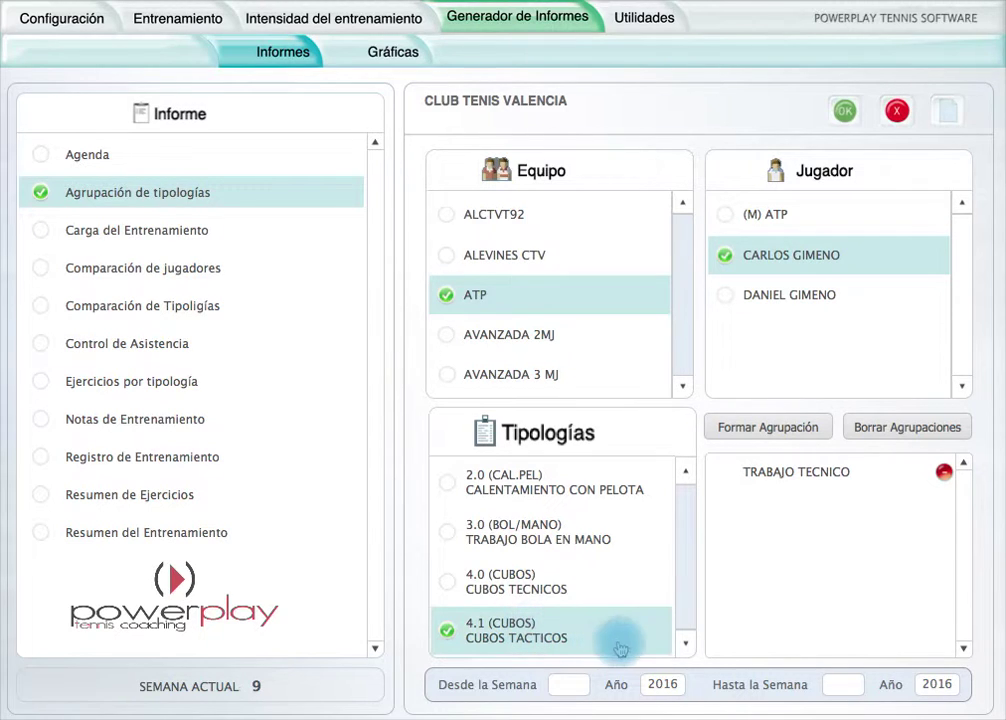
pyautogui.click(686, 644)
pyautogui.click(550, 636)
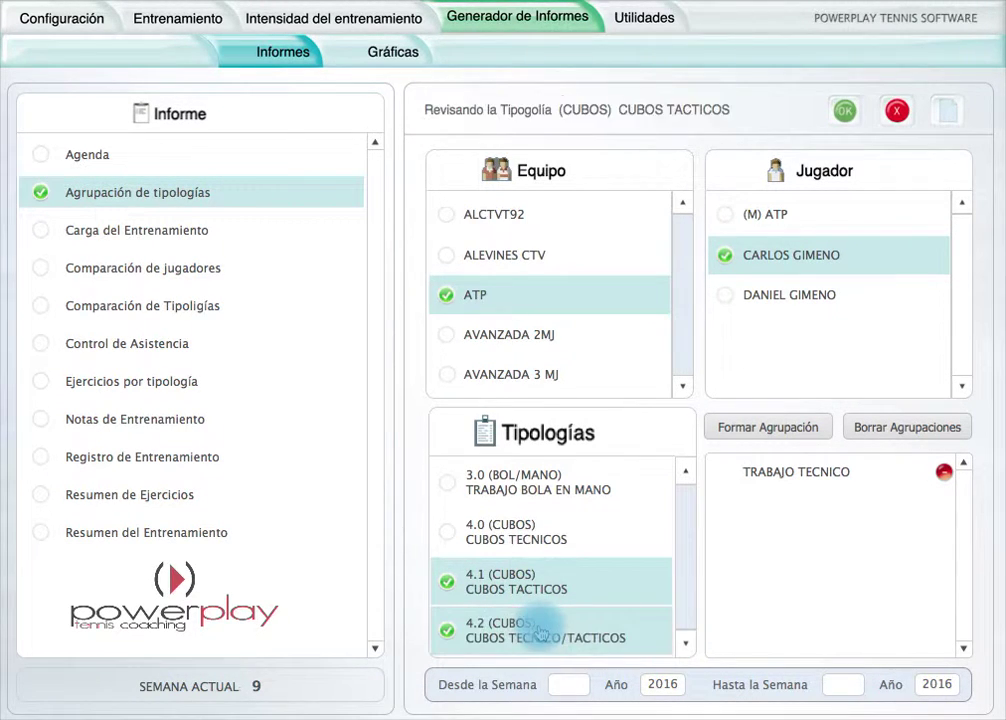
pyautogui.click(686, 645)
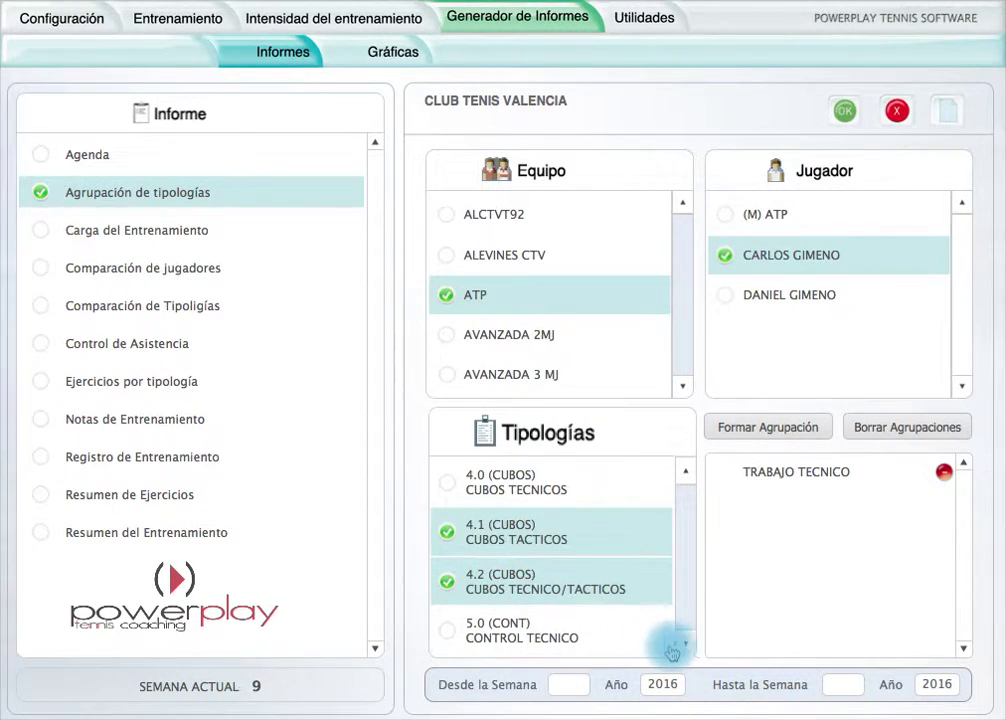
pyautogui.click(684, 648)
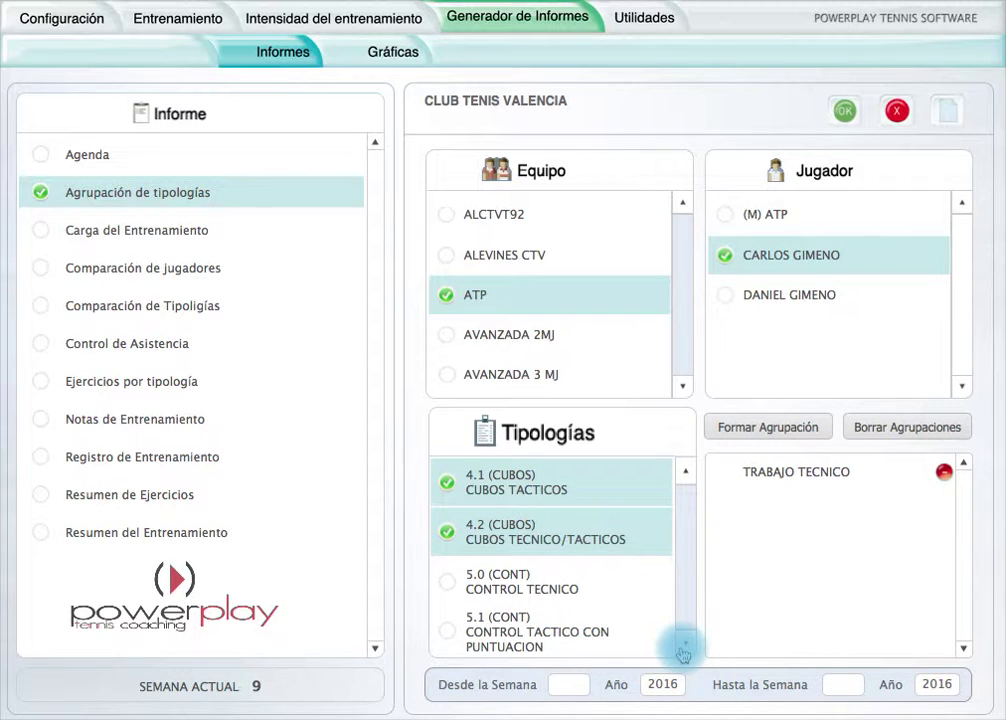
pyautogui.click(523, 628)
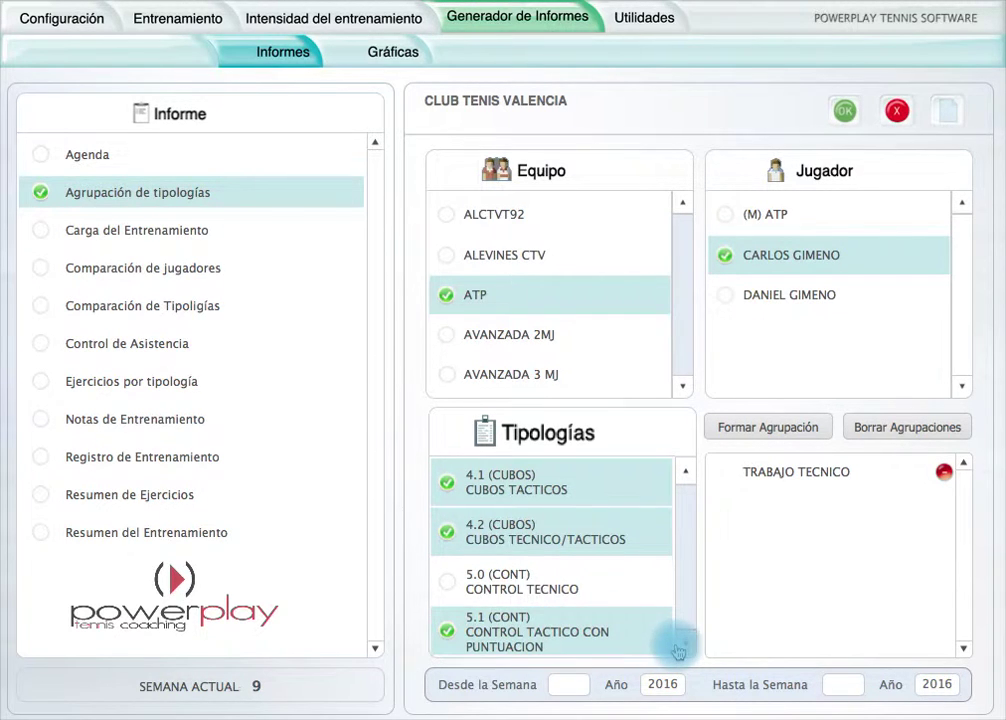
# Add typology 9.0 (SIT/JUE) Situaciones de juego to the selected typologies, leaving 8.0 (COMP) Competicion unselected.
pyautogui.scroll(-1, 670, 641)
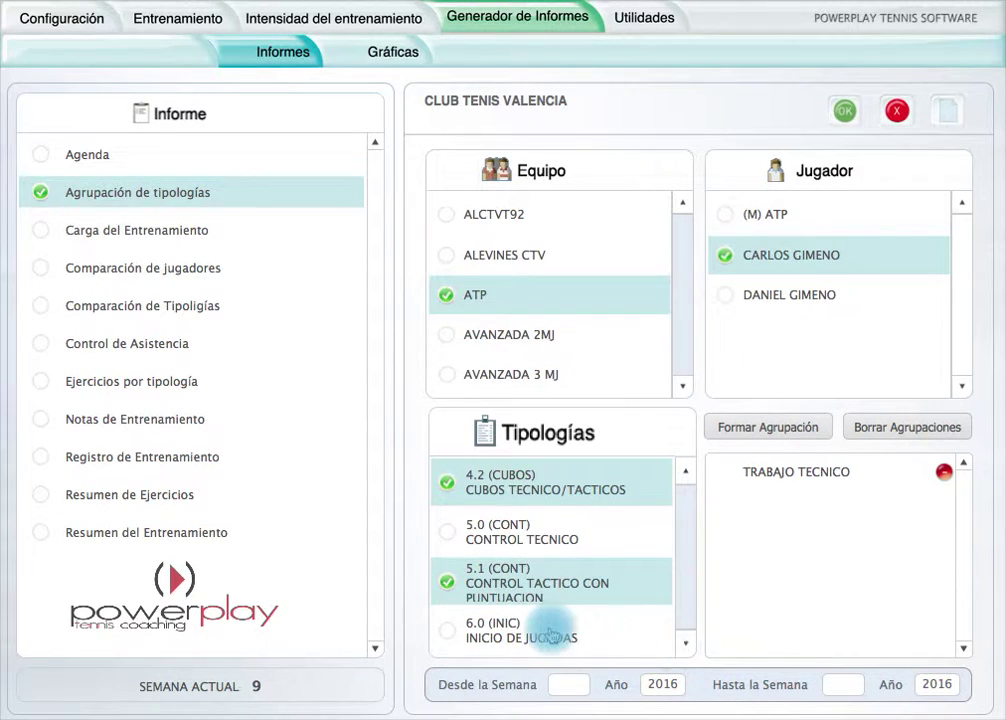
pyautogui.click(678, 644)
pyautogui.click(683, 648)
pyautogui.click(683, 648)
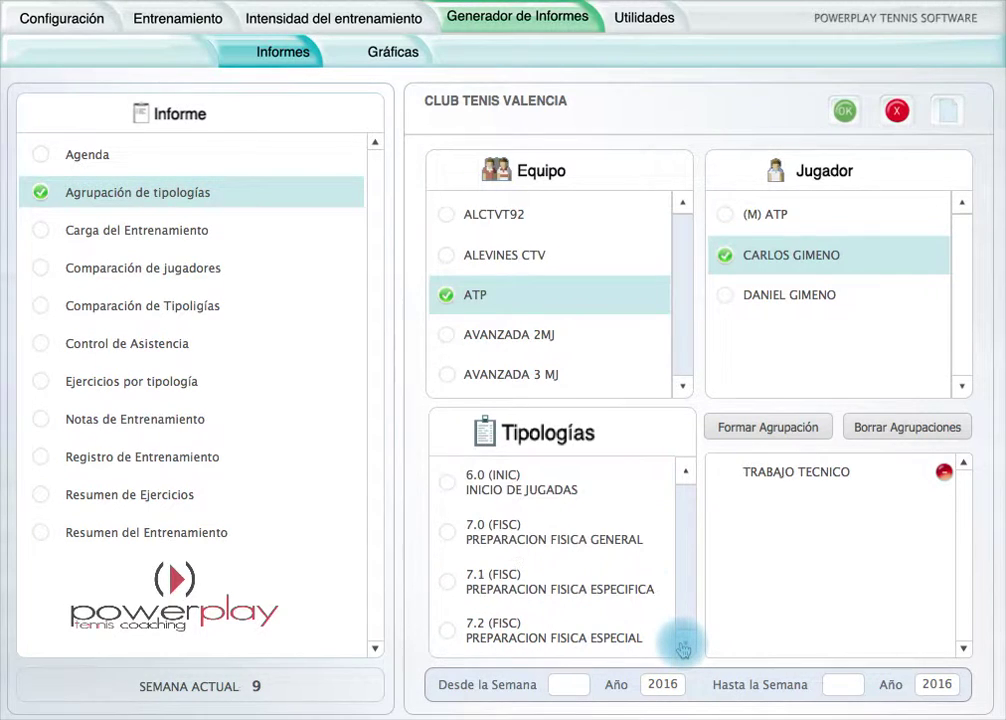
pyautogui.click(683, 648)
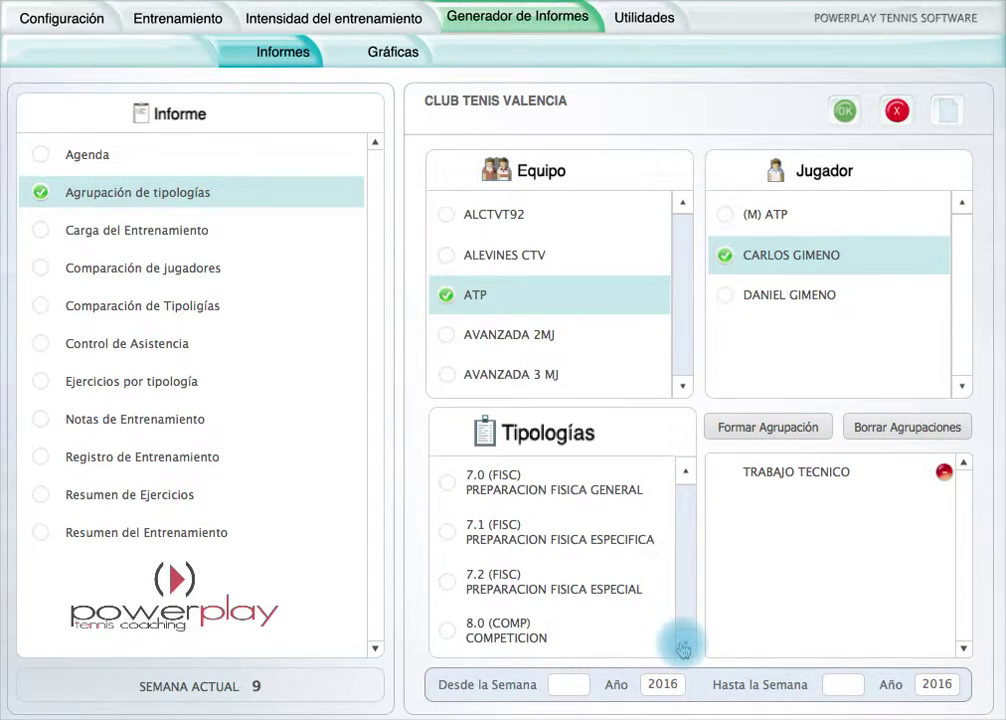
pyautogui.click(500, 630)
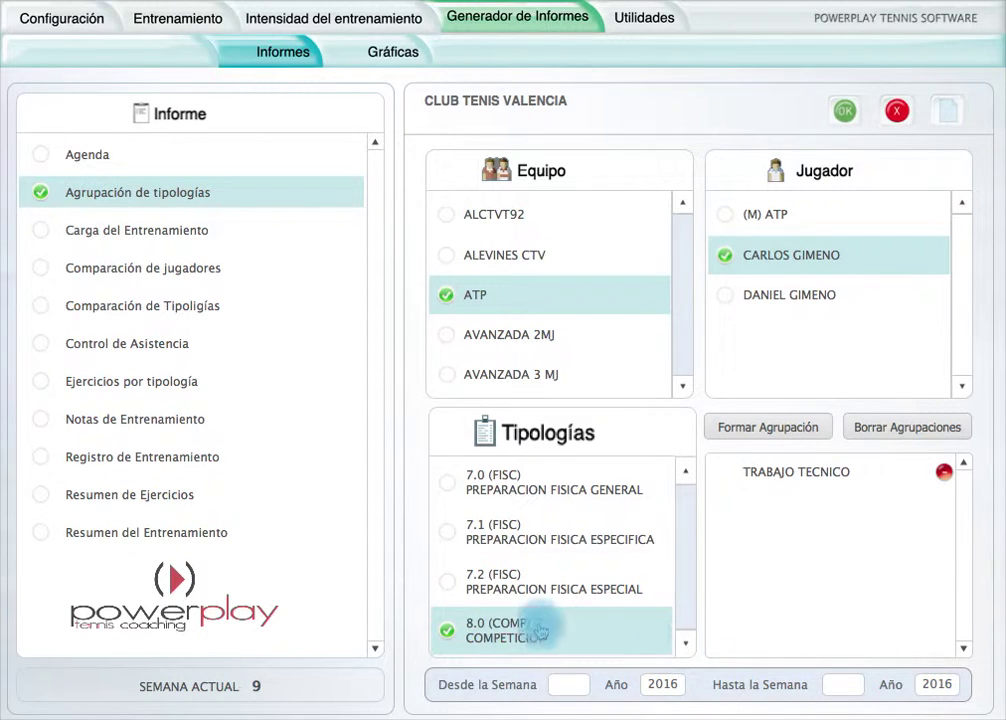
pyautogui.click(580, 638)
pyautogui.click(680, 644)
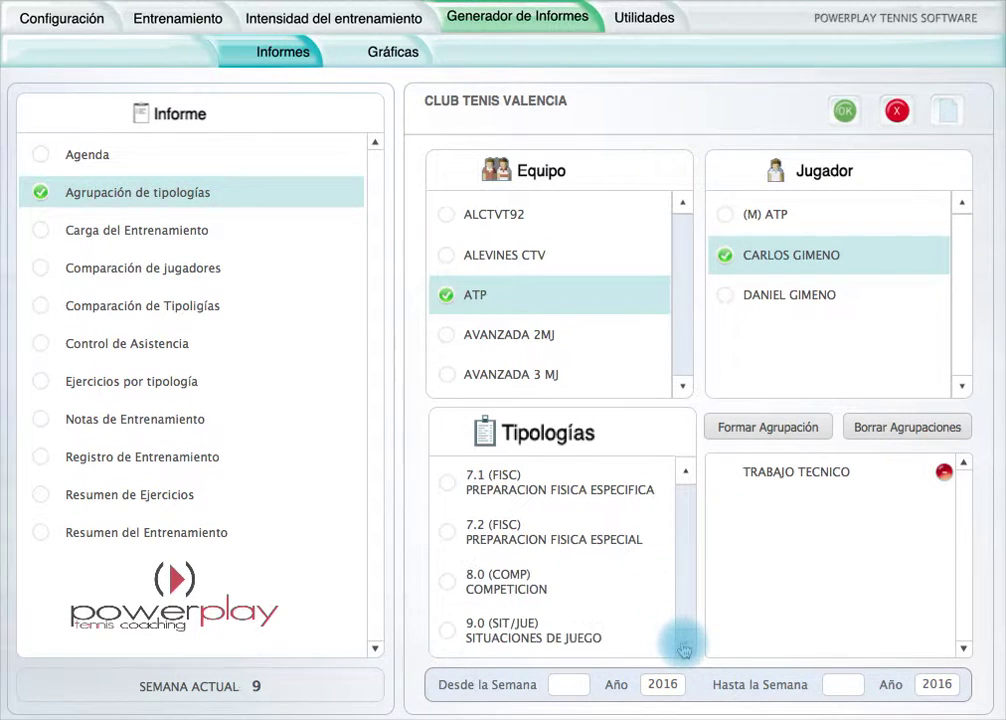
pyautogui.click(557, 635)
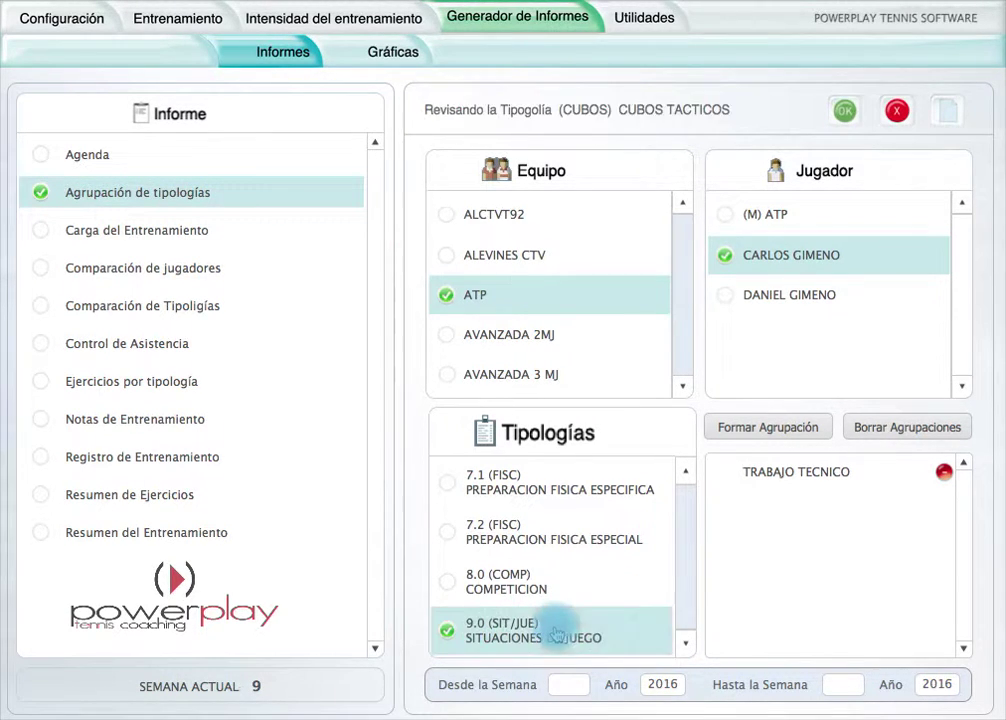
# Form a grouping from the selected typologies and name it TRABAJO TACTICO.
pyautogui.click(683, 646)
pyautogui.click(683, 646)
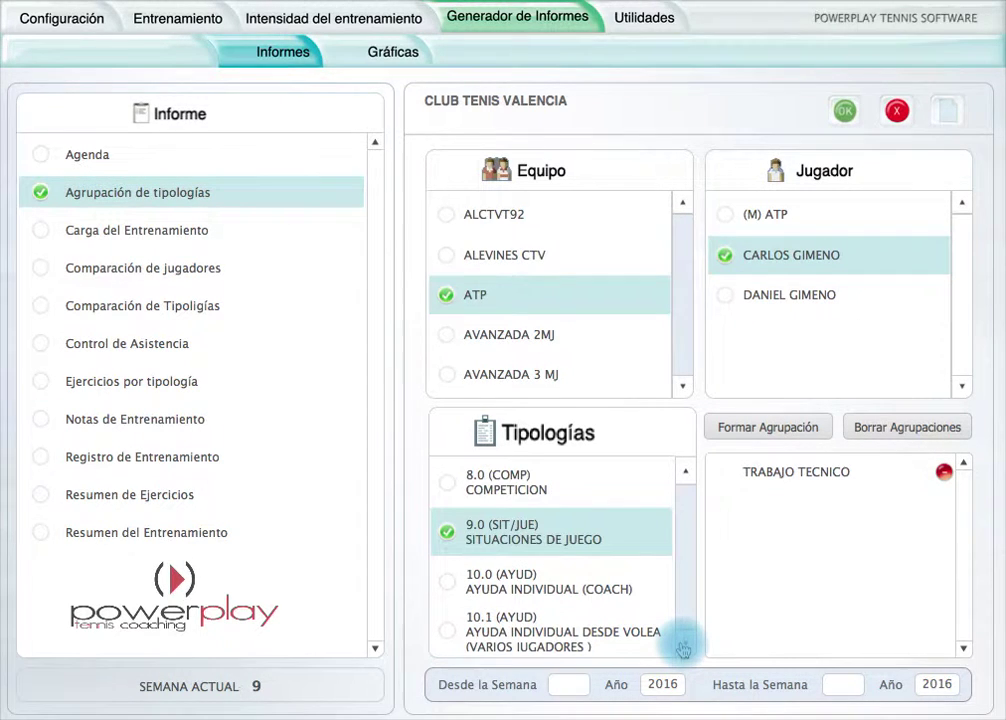
pyautogui.click(683, 646)
pyautogui.click(683, 646)
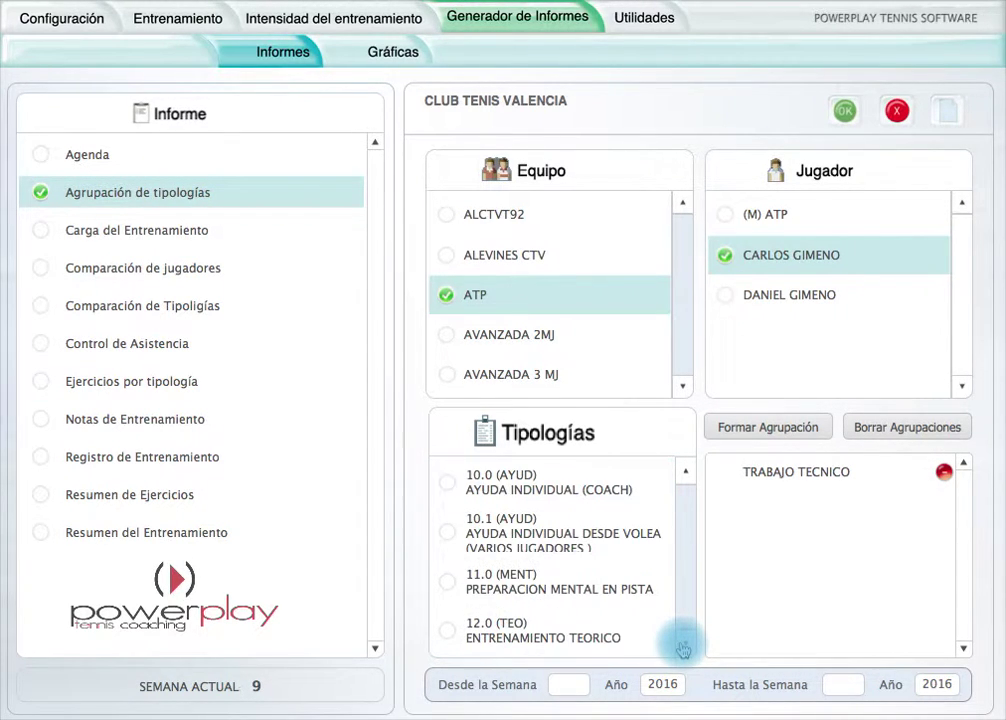
pyautogui.click(683, 646)
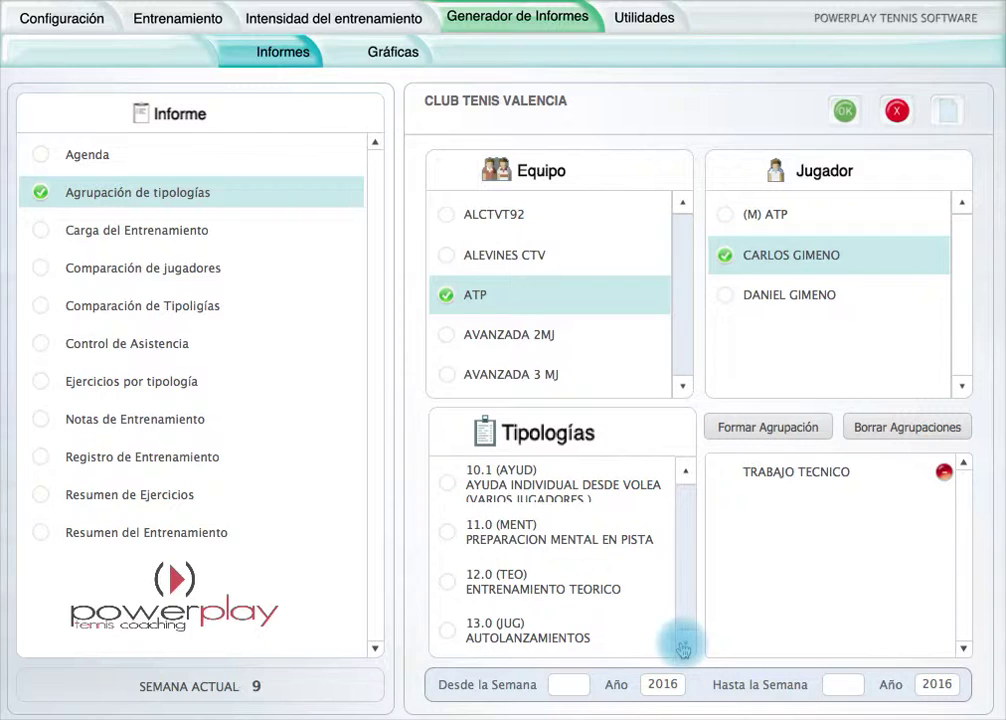
pyautogui.click(780, 429)
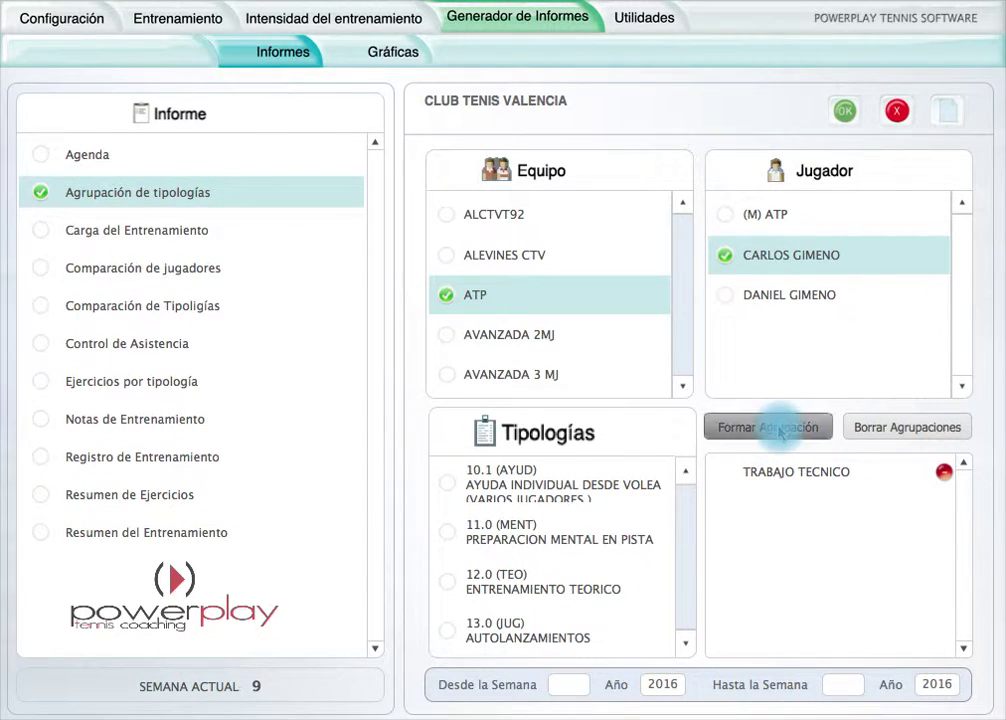
pyautogui.write('TR')
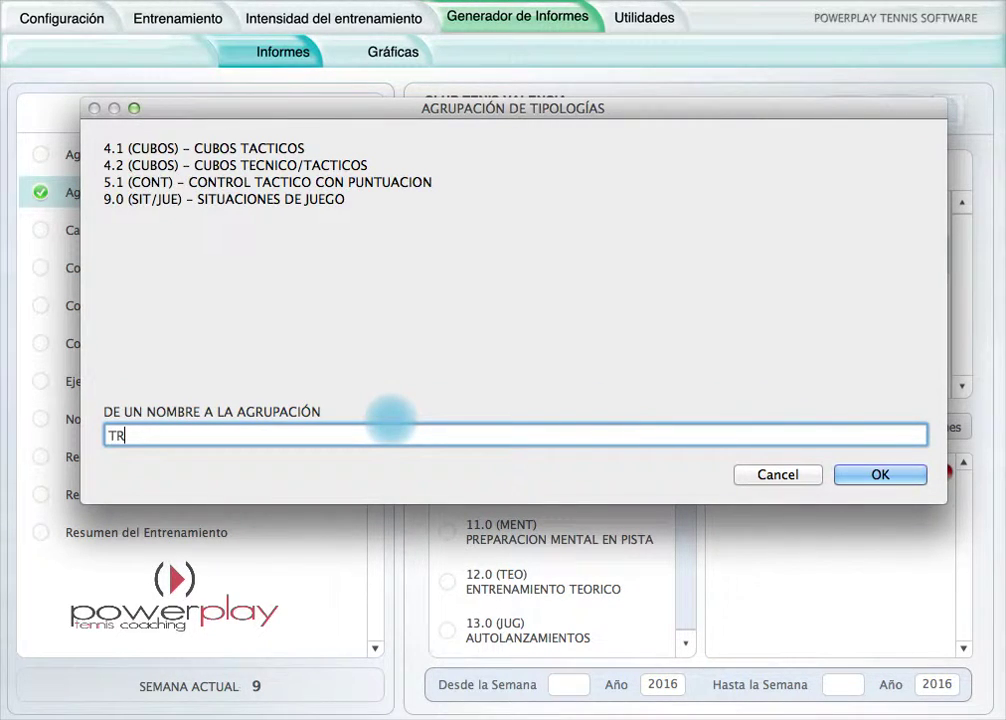
pyautogui.write('ABAJO TACTICO')
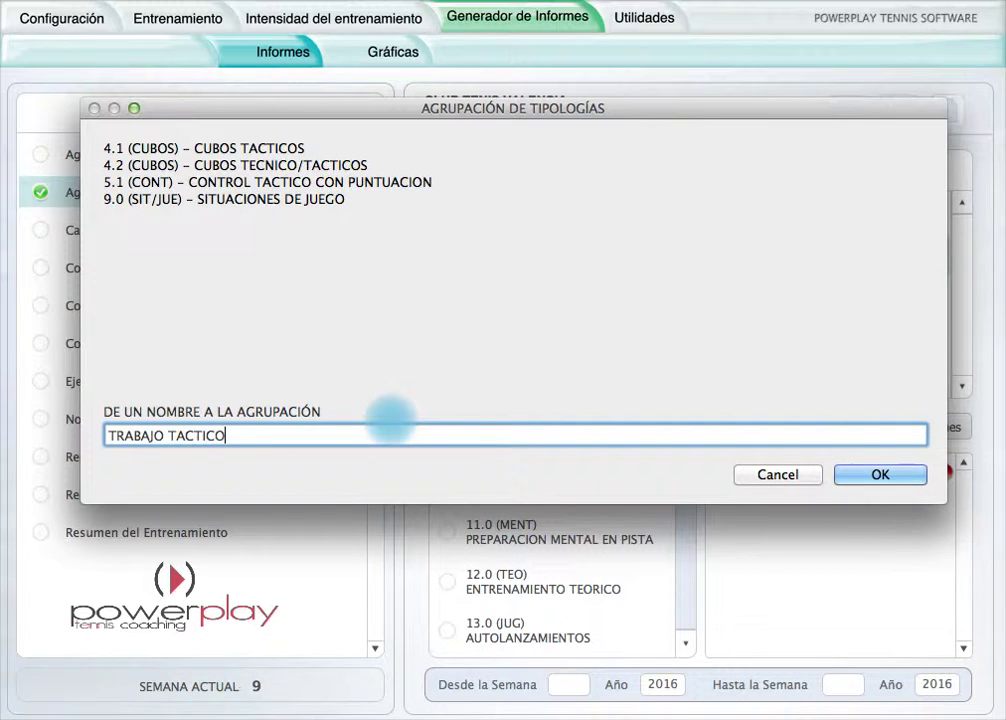
pyautogui.click(882, 477)
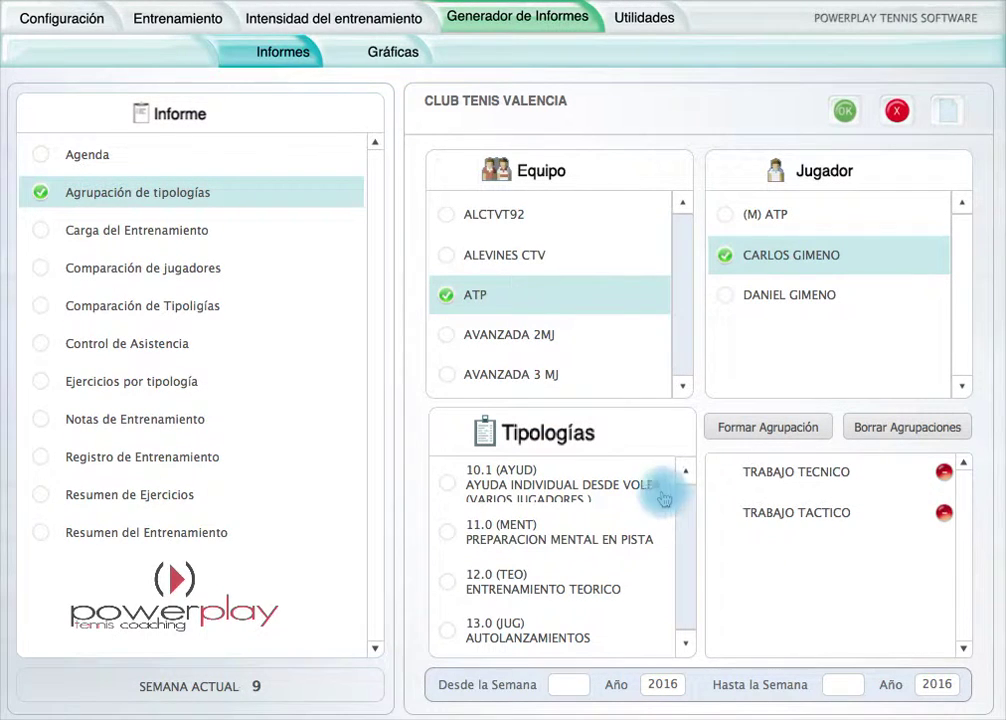
# Select typology 1.0 (CAL) Calentamiento general for a new grouping.
pyautogui.scroll(6, 689, 477)
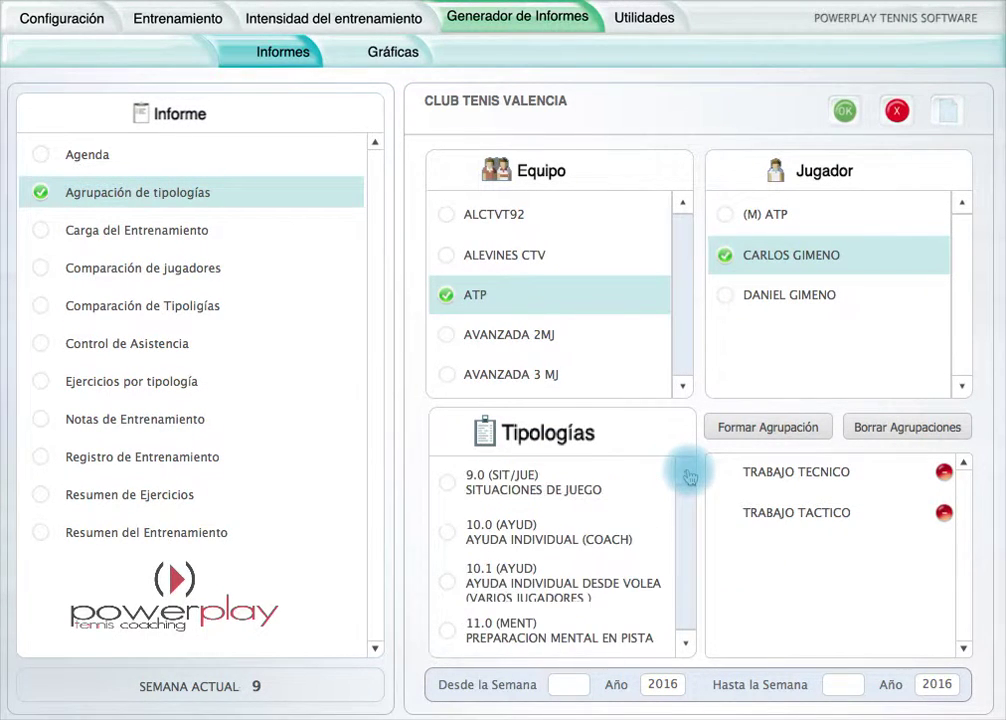
pyautogui.scroll(6, 689, 477)
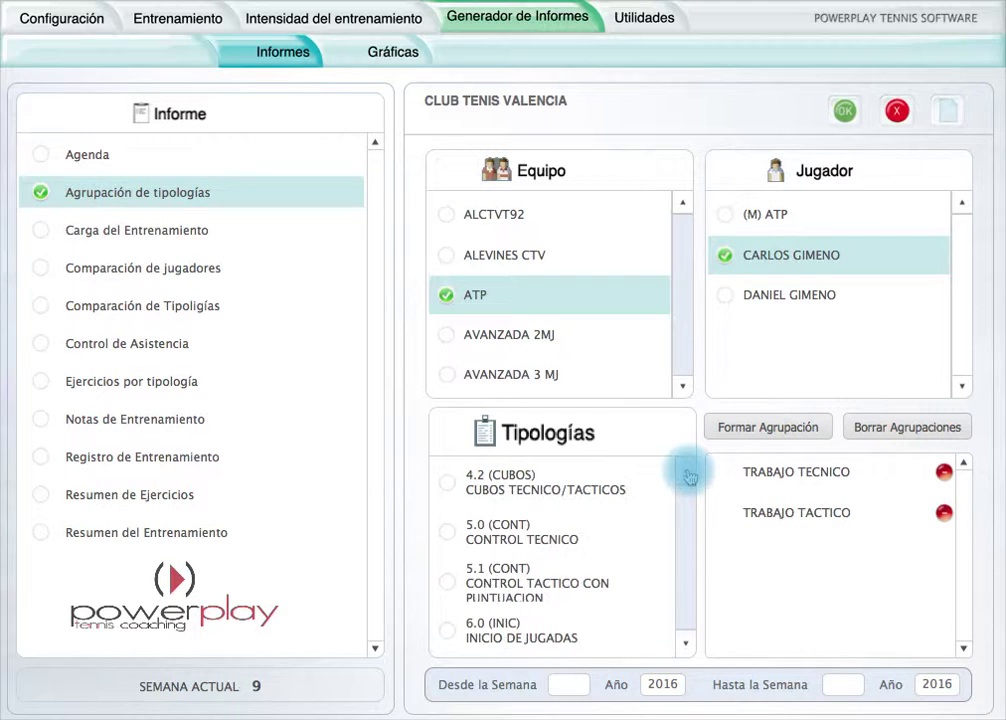
pyautogui.scroll(3, 689, 477)
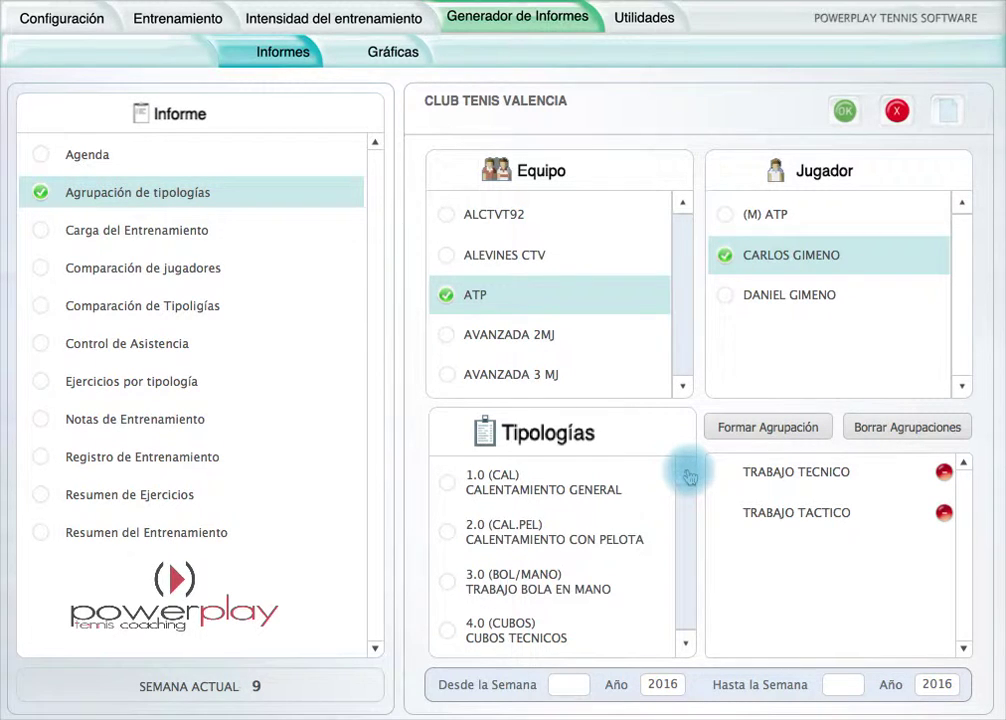
pyautogui.click(570, 490)
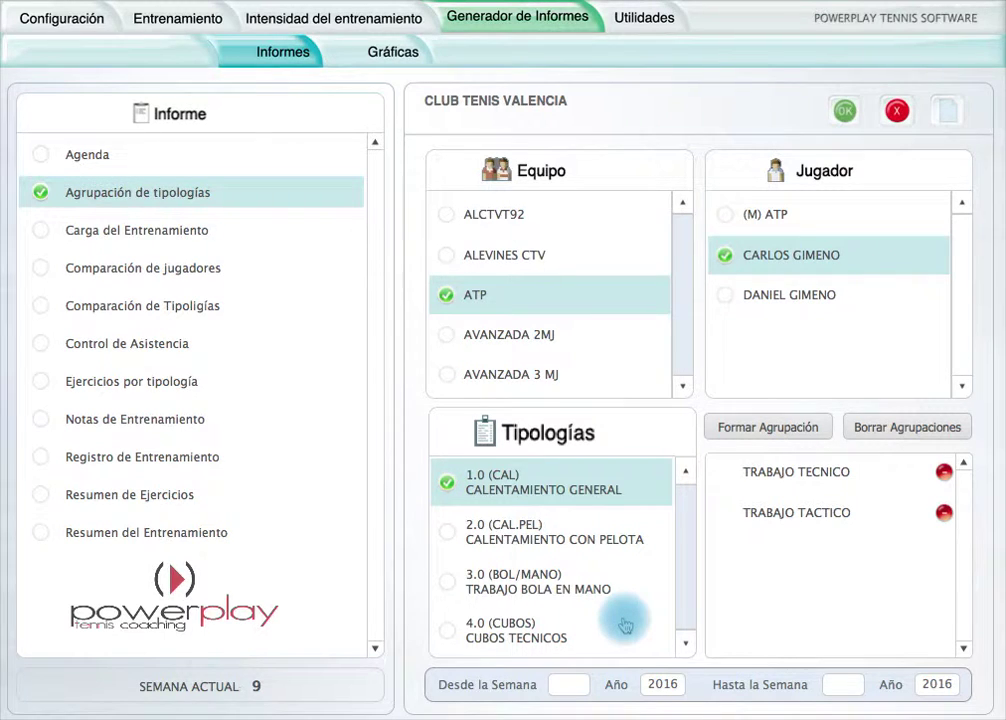
# Add the physical preparation typologies 7.0 General, 7.1 Especifica and 7.2 Especial to the selection.
pyautogui.click(686, 650)
pyautogui.click(686, 650)
pyautogui.click(686, 650)
pyautogui.click(686, 650)
pyautogui.click(686, 650)
pyautogui.click(686, 650)
pyautogui.click(686, 650)
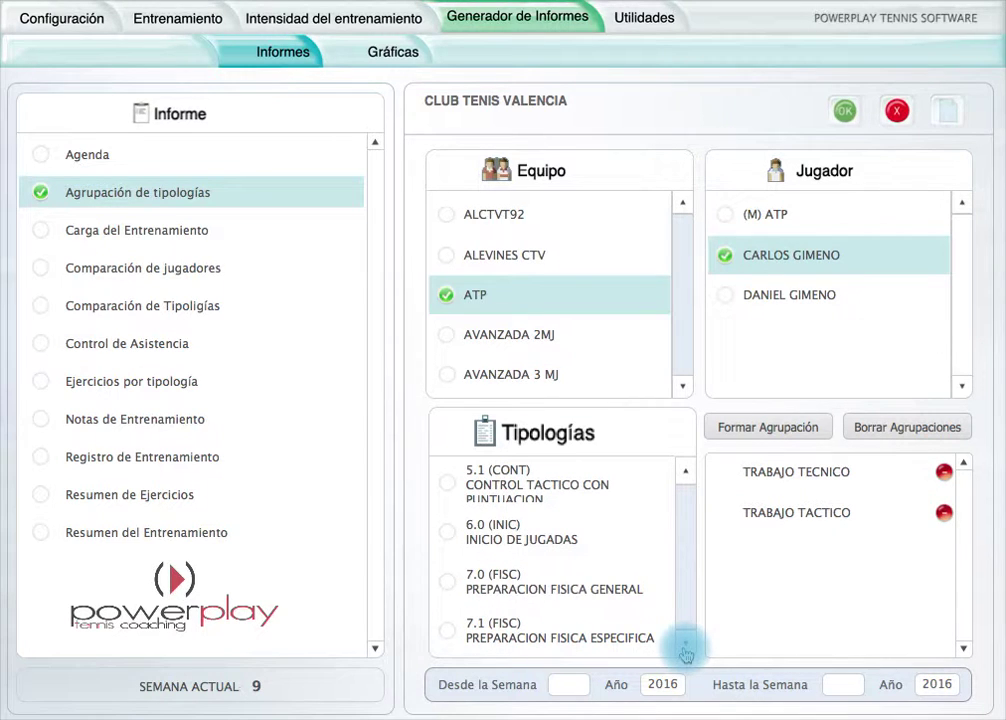
pyautogui.click(558, 588)
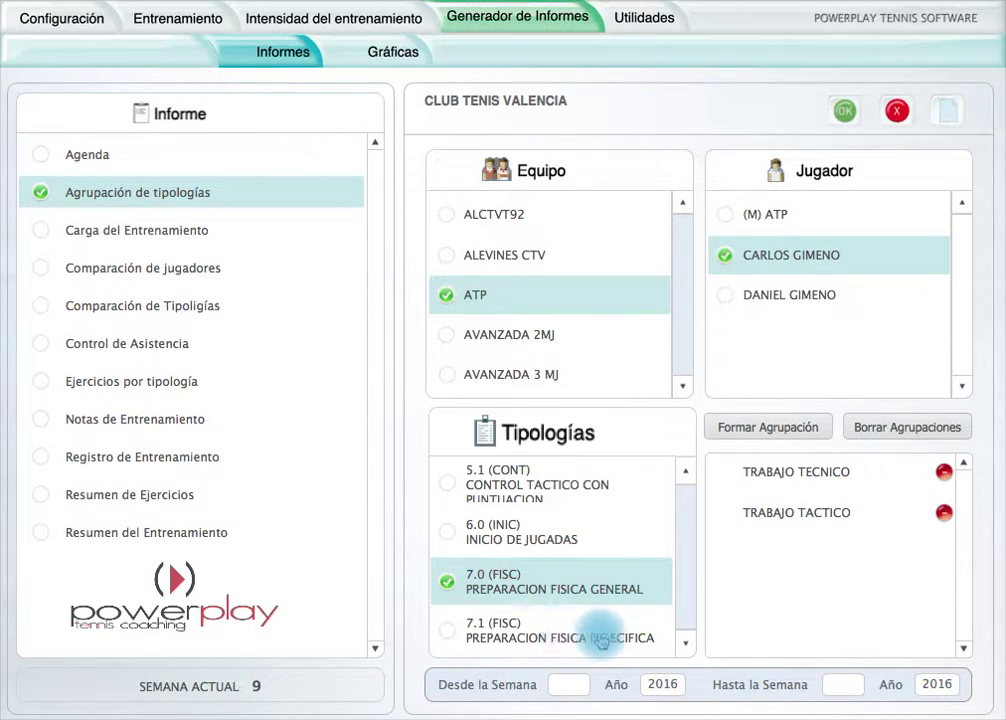
pyautogui.click(566, 638)
pyautogui.click(686, 643)
pyautogui.click(686, 647)
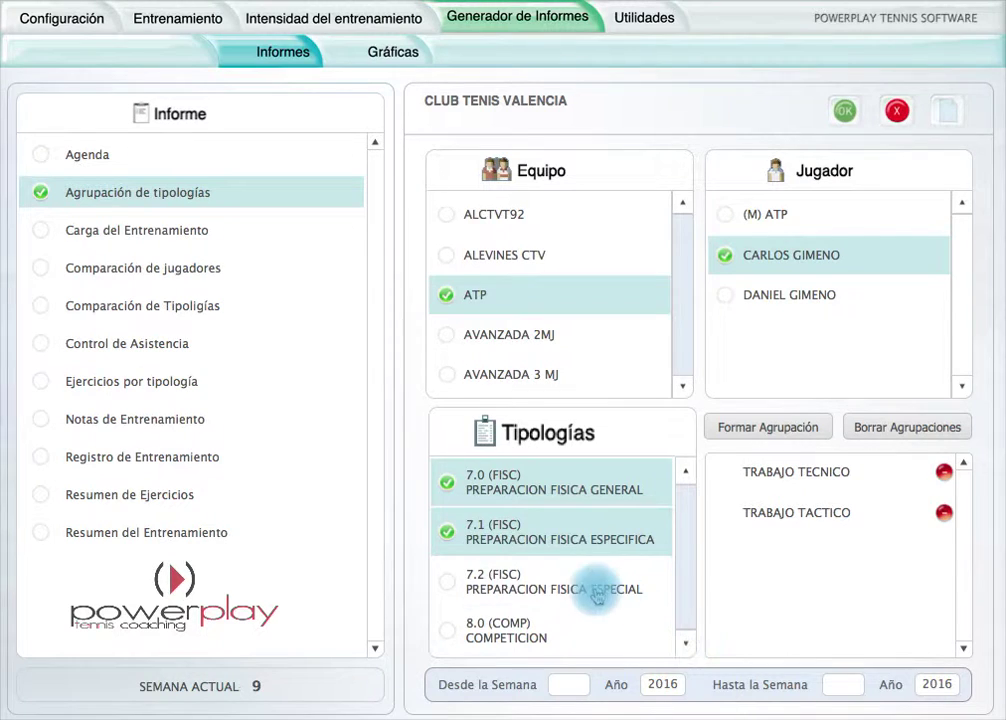
pyautogui.click(588, 588)
# Form a grouping from the selected typologies and name it TRABAJO FISICO.
pyautogui.click(686, 647)
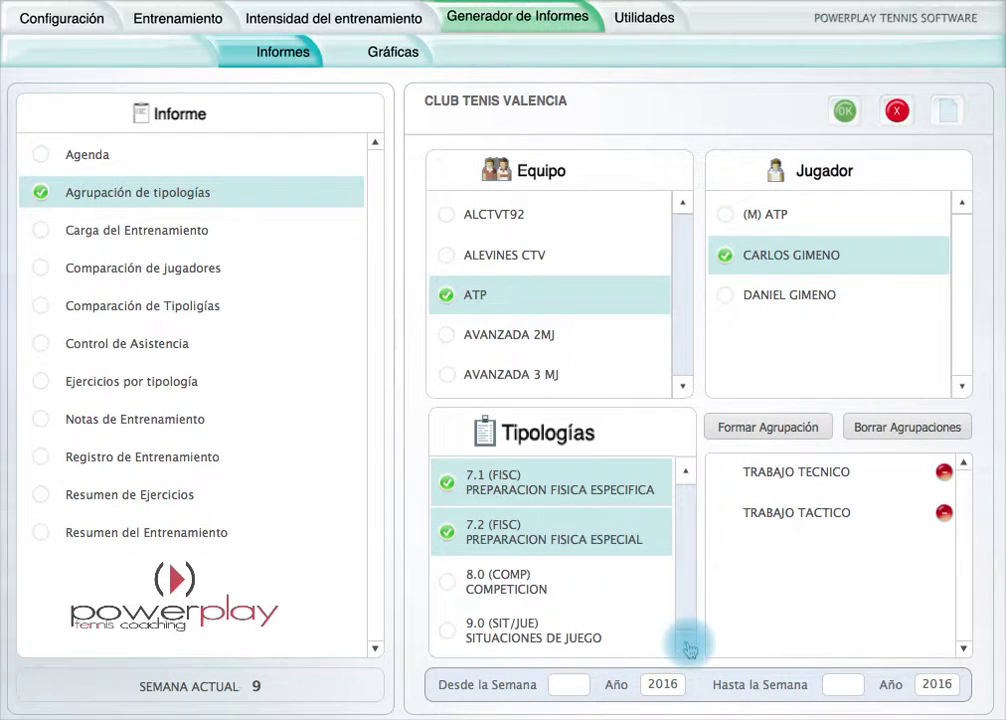
pyautogui.click(686, 647)
pyautogui.click(686, 647)
pyautogui.click(686, 647)
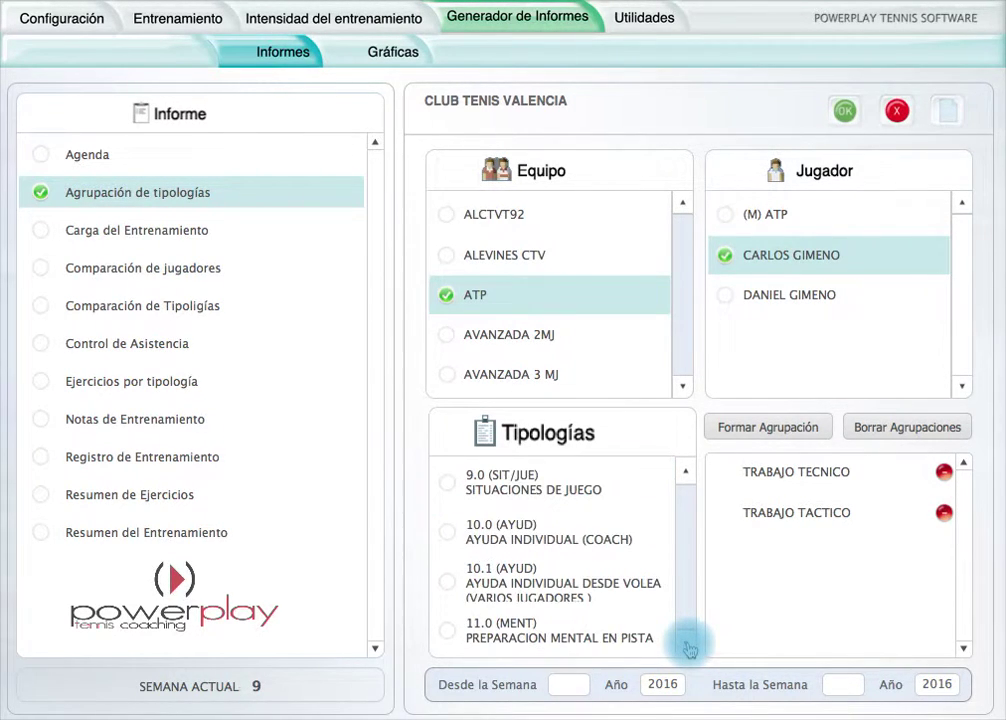
pyautogui.click(686, 647)
pyautogui.click(686, 647)
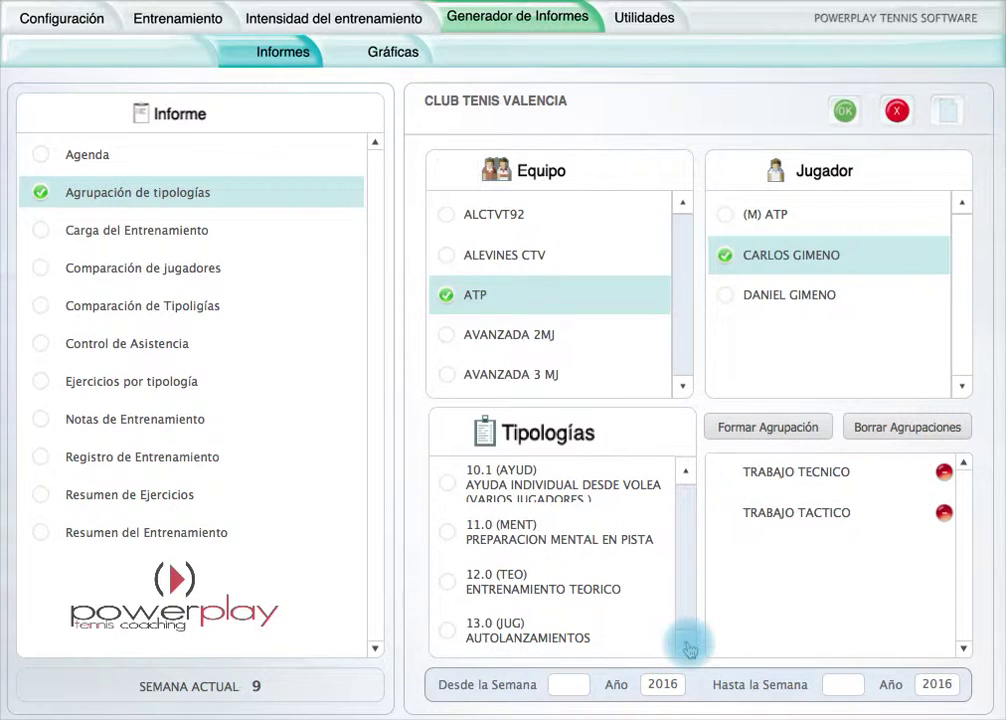
pyautogui.click(776, 427)
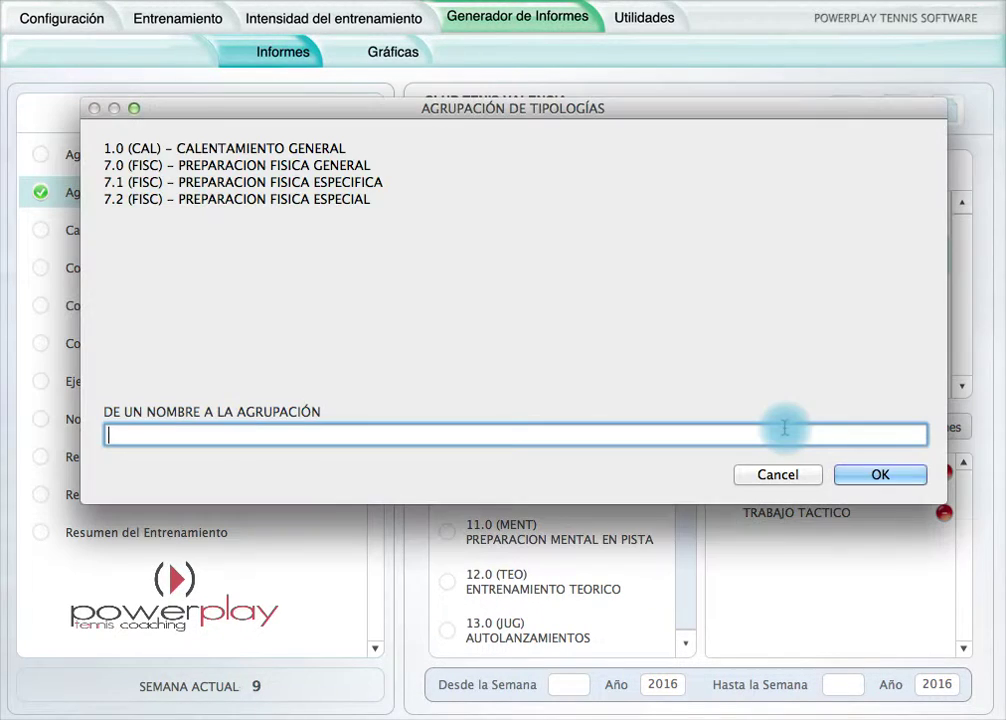
pyautogui.write('TRABAJO FI')
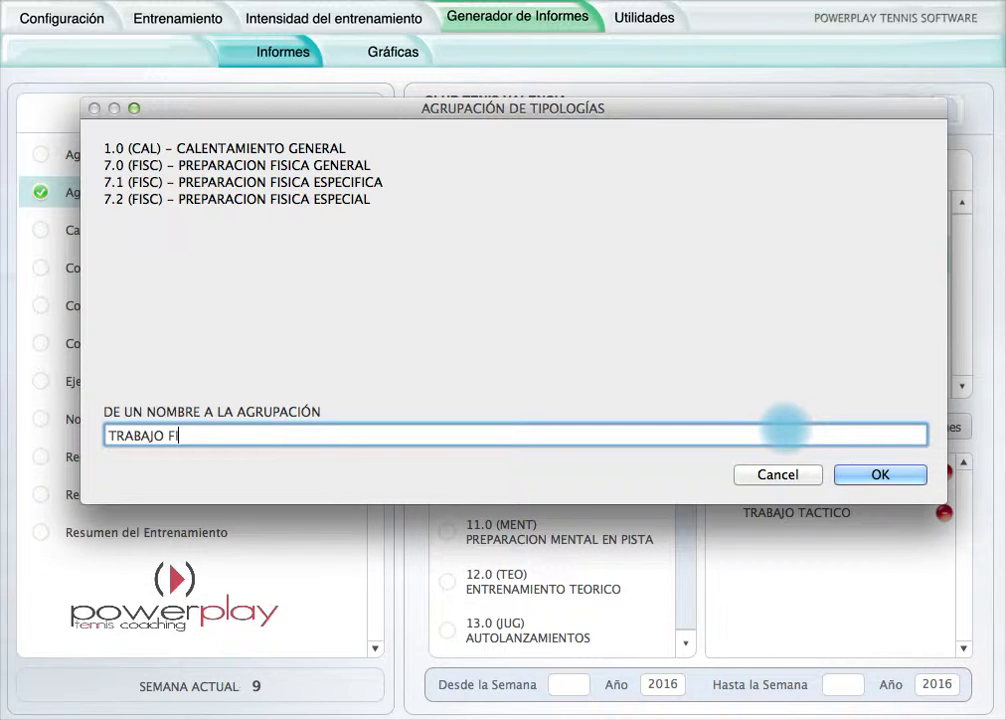
pyautogui.write('SICO')
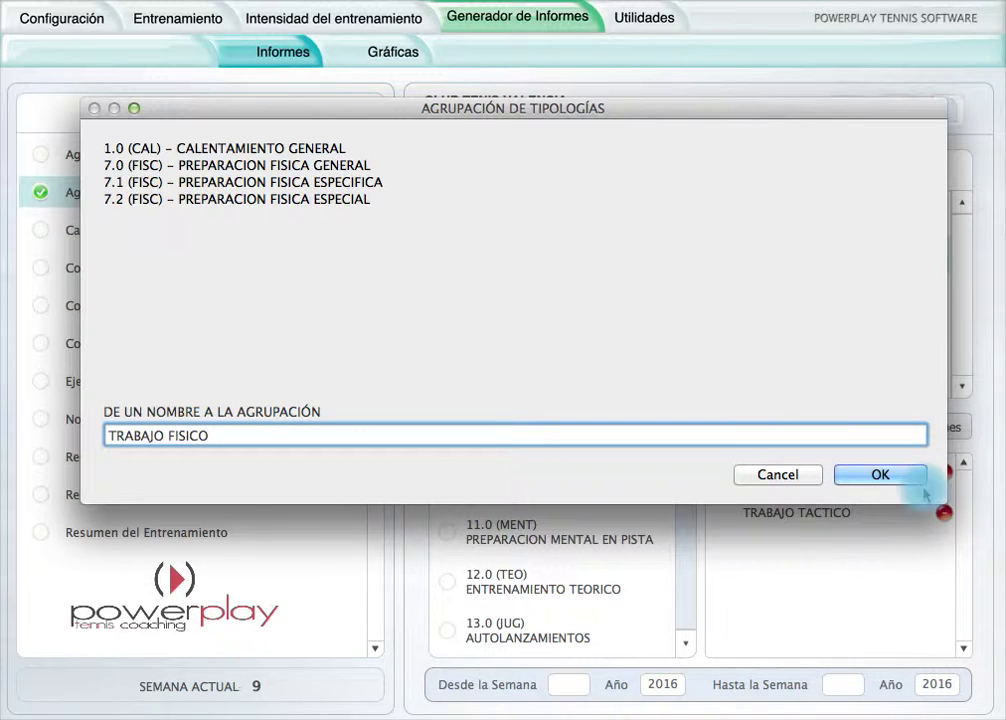
pyautogui.click(880, 475)
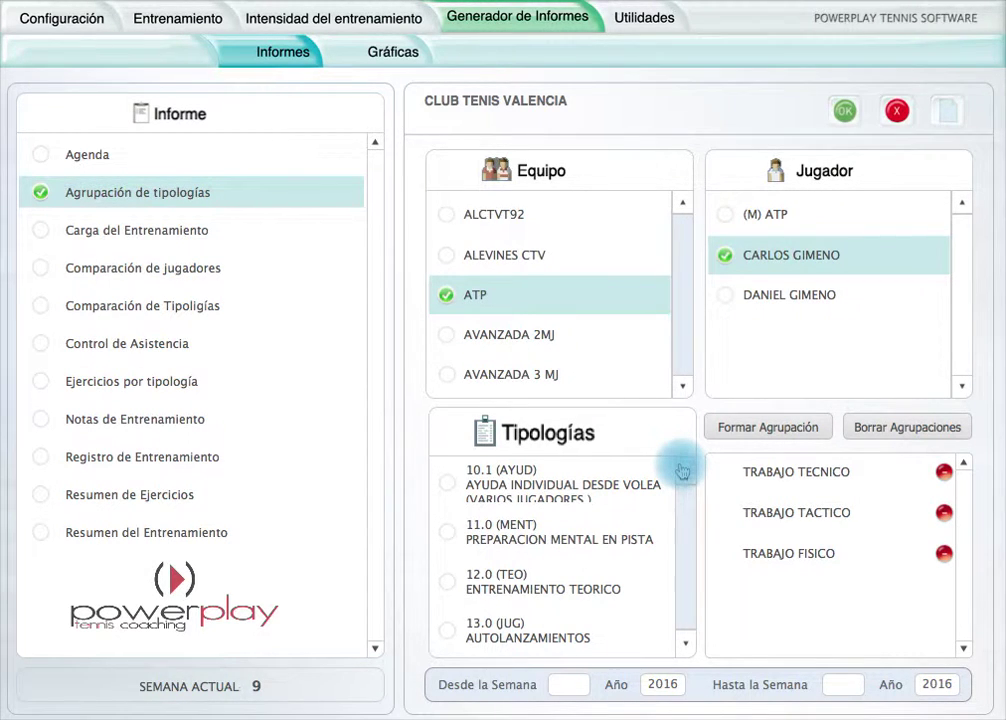
# Form a COMPETICION grouping containing only typology 8.0 (COMP) Competicion.
pyautogui.scroll(1, 681, 471)
pyautogui.scroll(3, 681, 471)
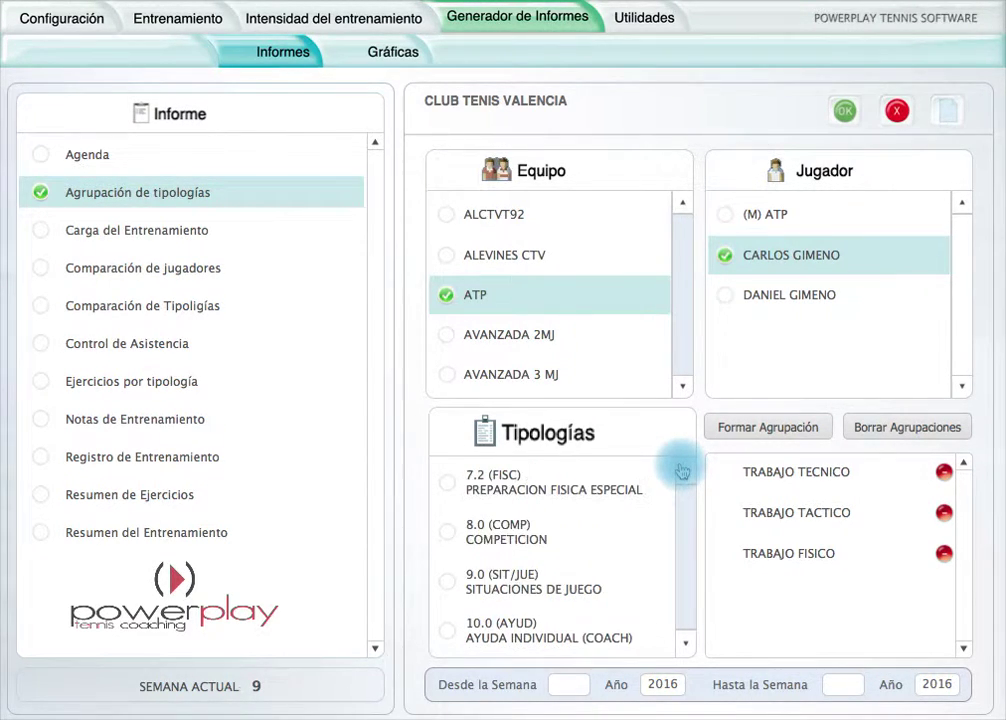
pyautogui.click(539, 523)
pyautogui.click(786, 430)
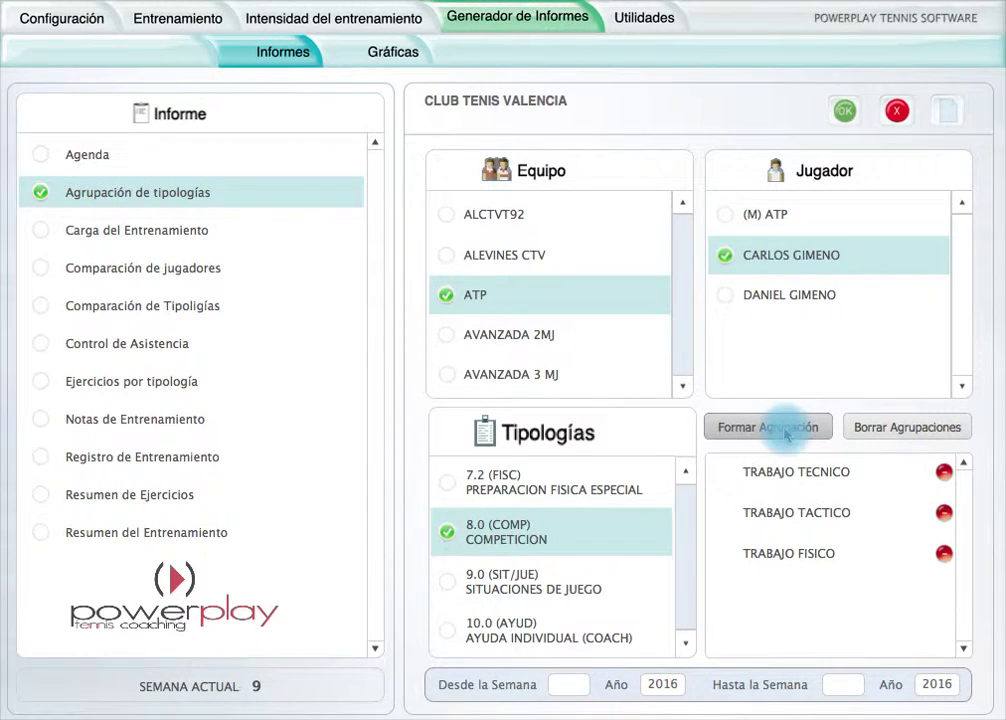
# Form an INICIO DE JUGADAS grouping containing only typology 6.0 (INIC) Inicio de jugadas.
pyautogui.click(686, 646)
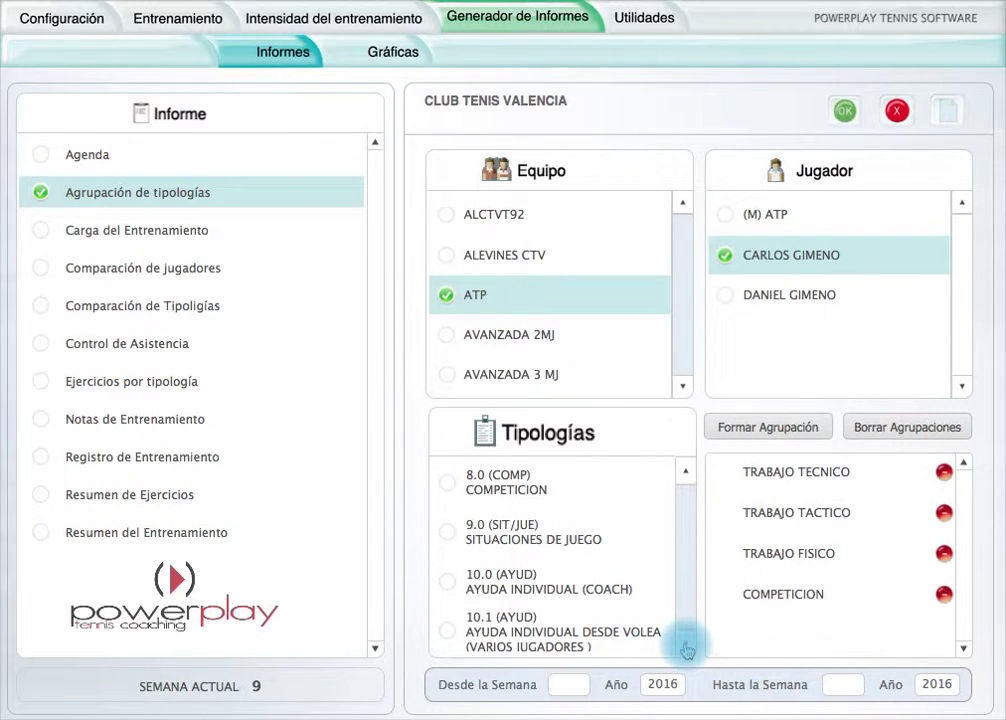
pyautogui.click(686, 646)
pyautogui.click(686, 646)
pyautogui.click(686, 646)
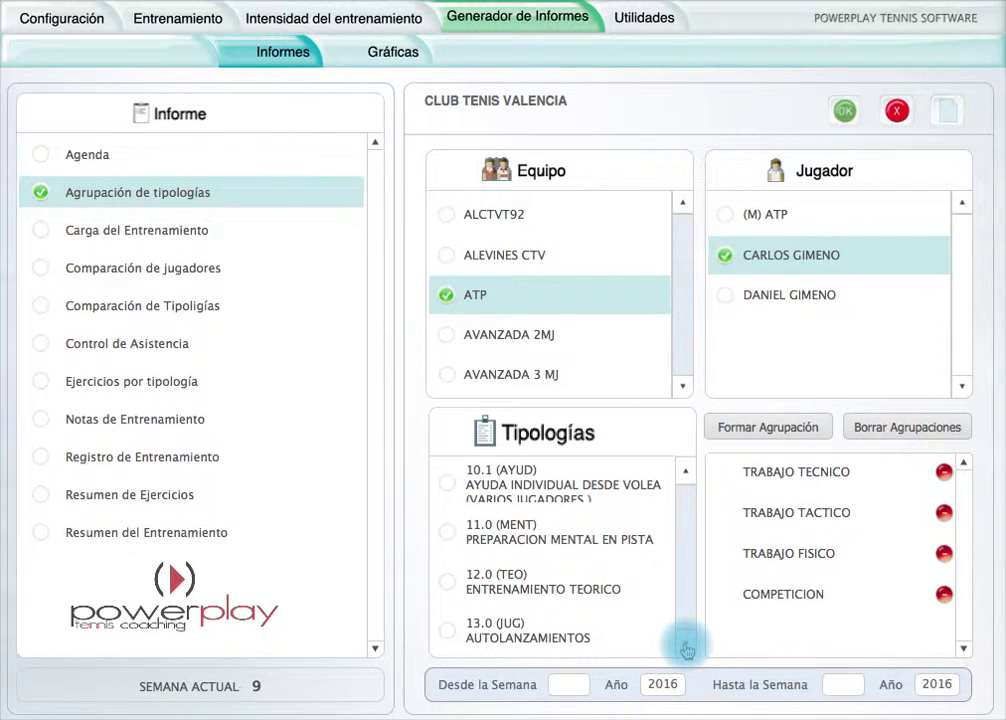
pyautogui.click(683, 468)
pyautogui.click(683, 472)
pyautogui.click(682, 472)
pyautogui.click(682, 472)
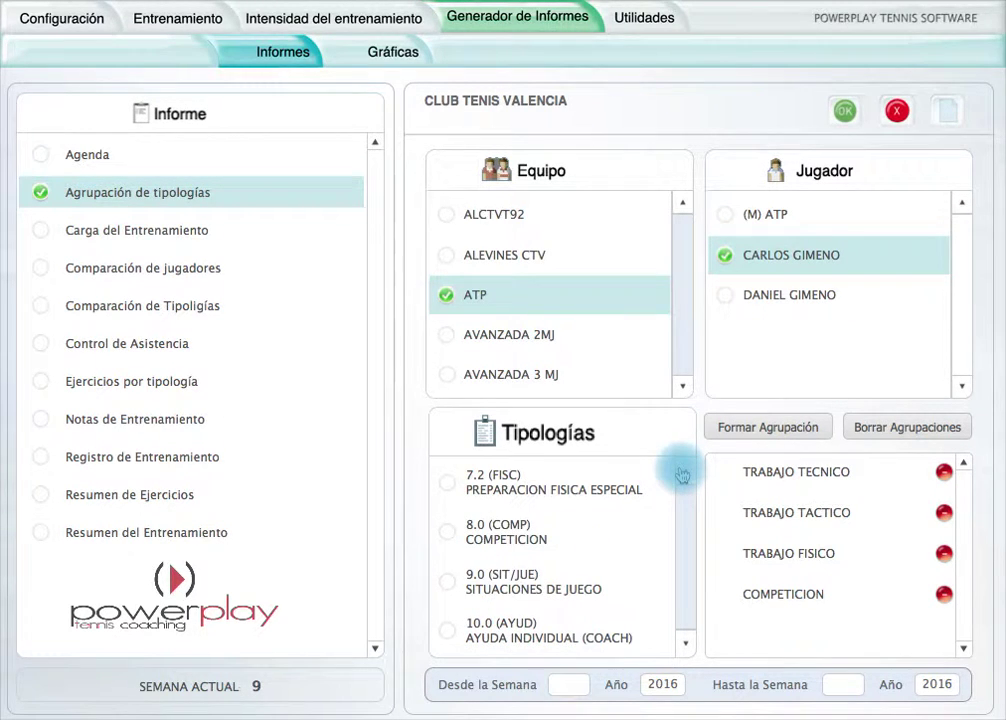
pyautogui.click(682, 472)
pyautogui.click(682, 472)
pyautogui.click(682, 472)
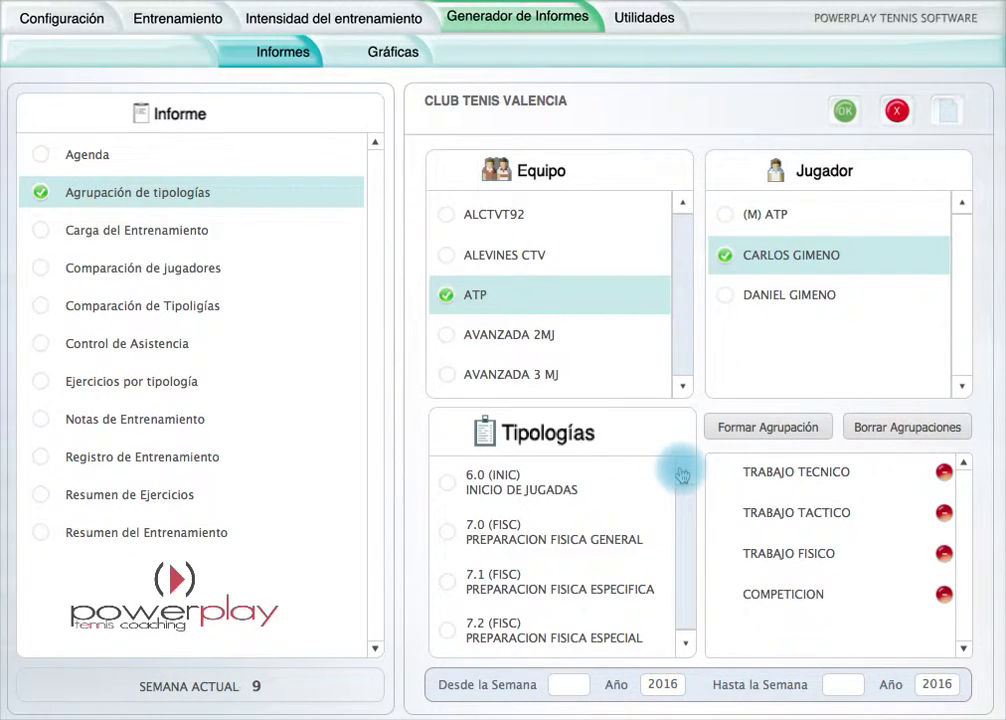
pyautogui.click(534, 492)
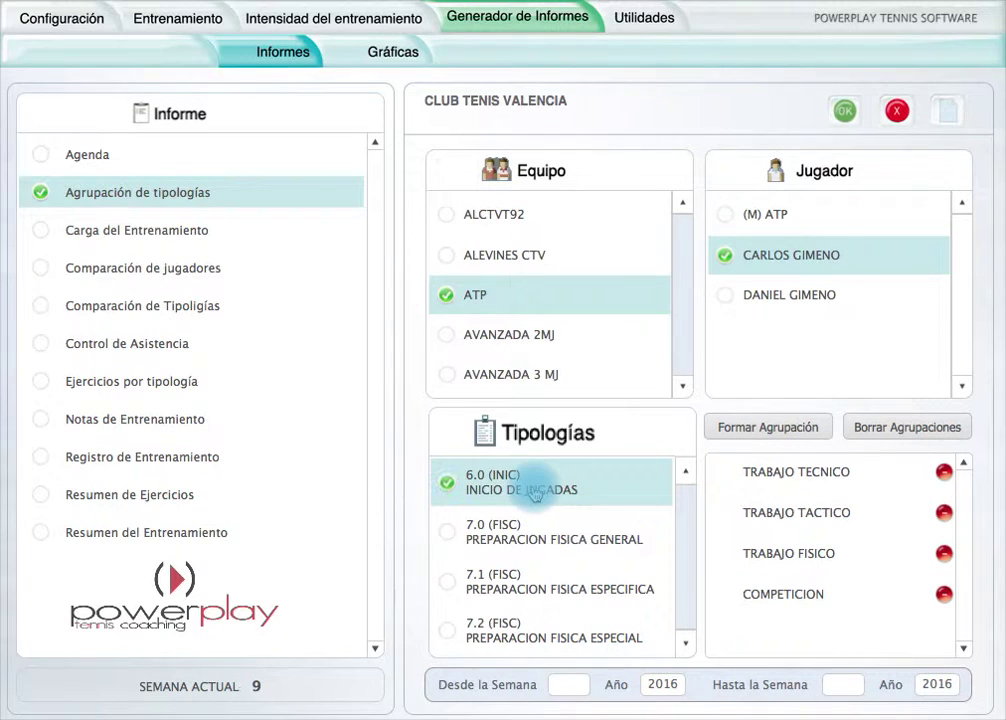
pyautogui.click(684, 475)
pyautogui.click(684, 475)
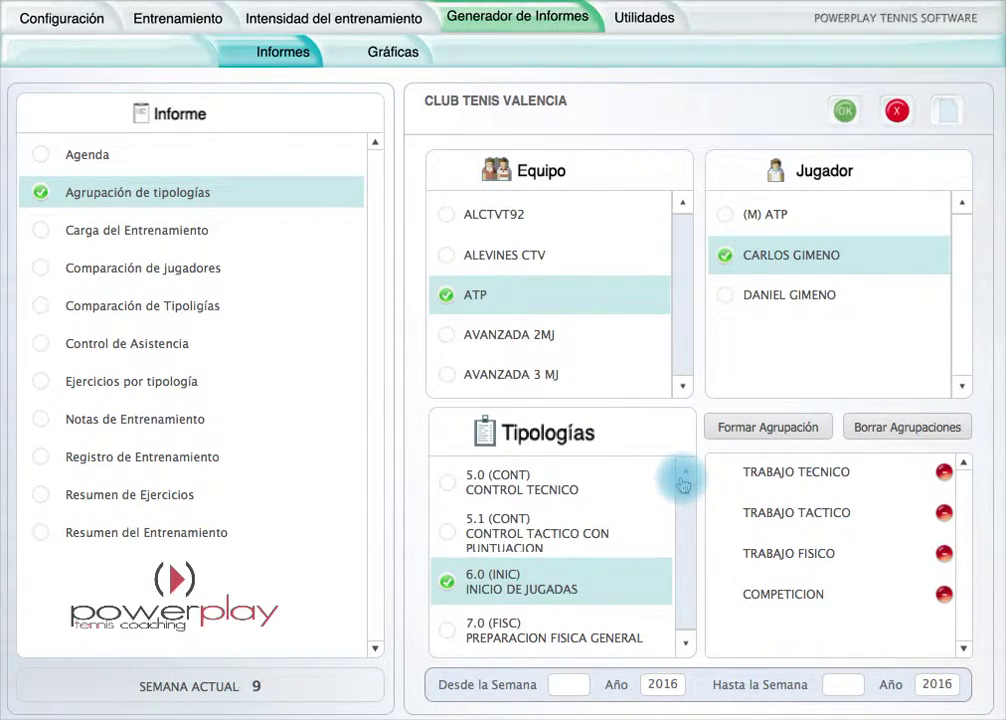
pyautogui.click(684, 475)
pyautogui.click(776, 427)
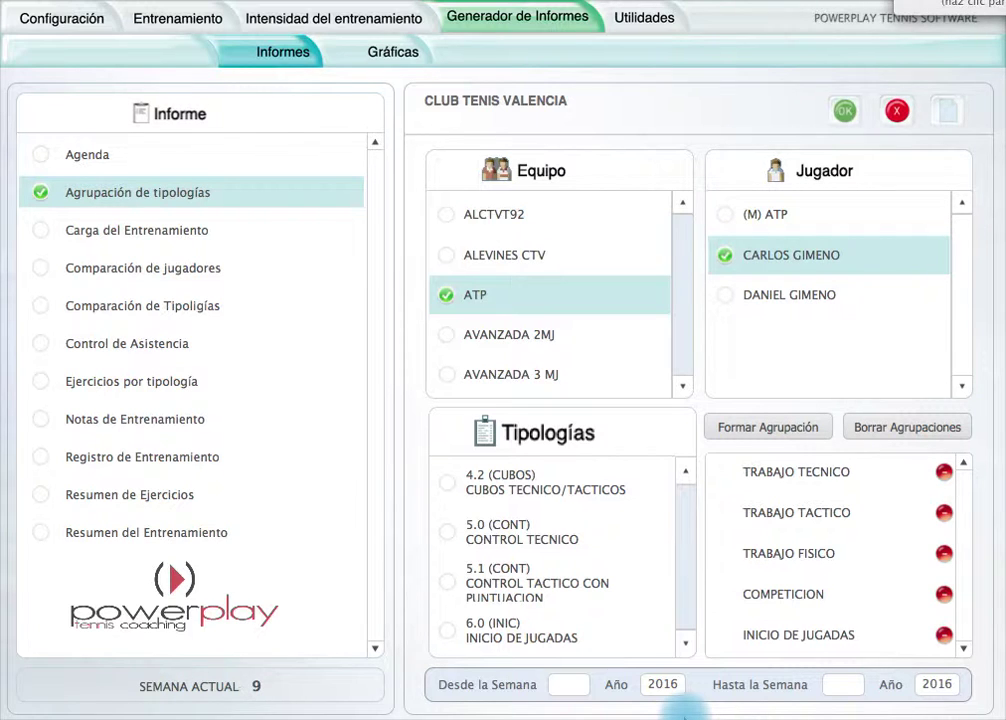
# Set the report period from week 1 to week 9 and generate the typology grouping report.
pyautogui.click(557, 688)
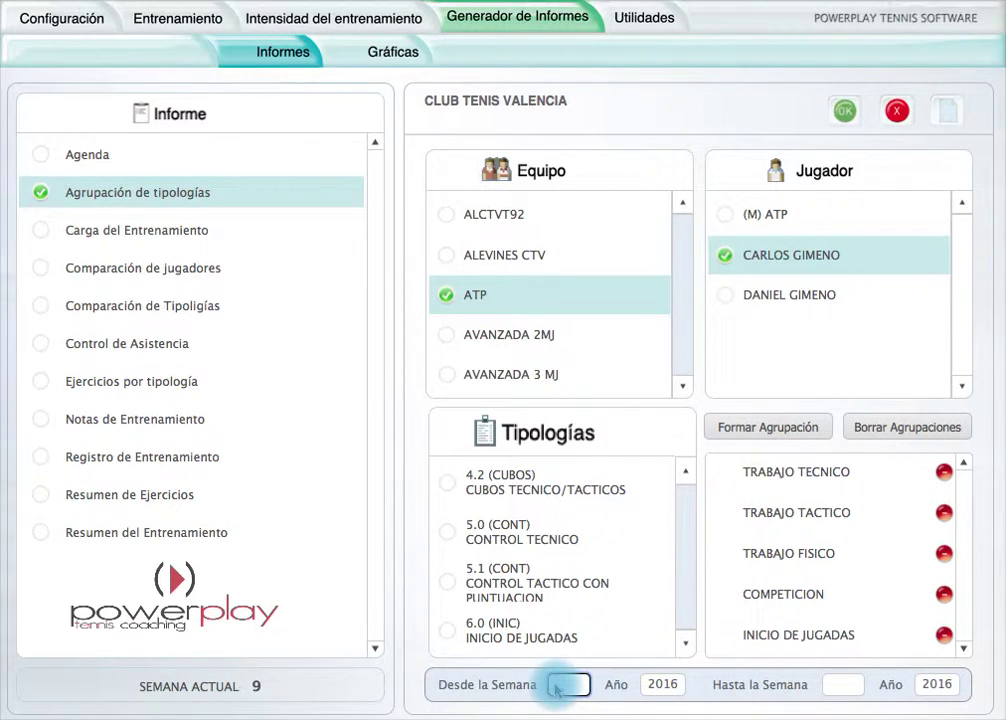
pyautogui.write('1')
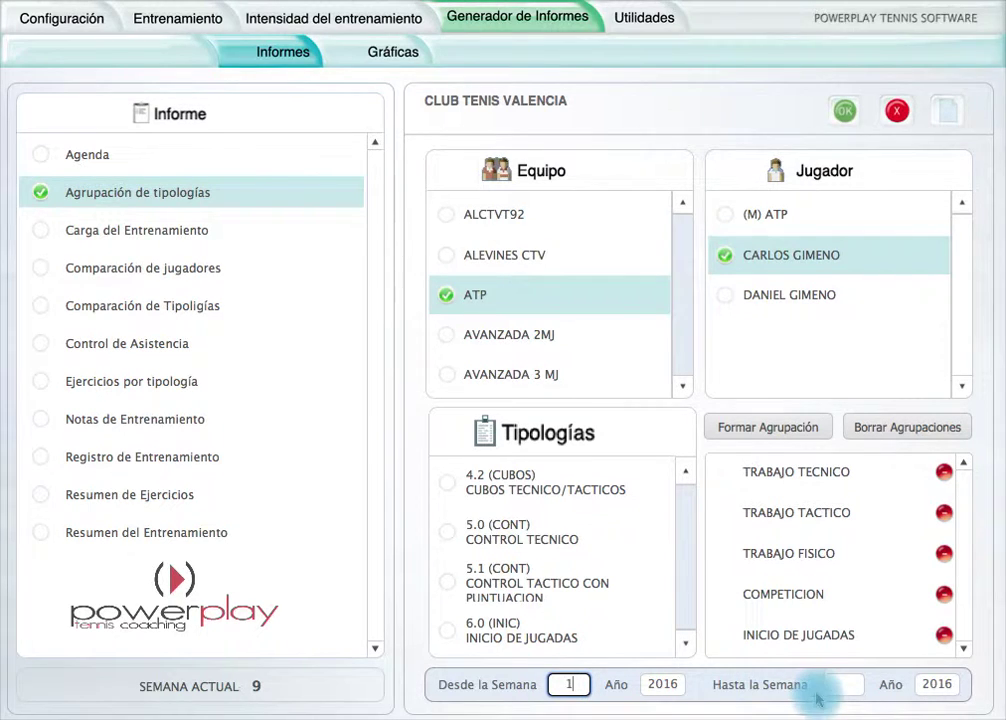
pyautogui.write('9')
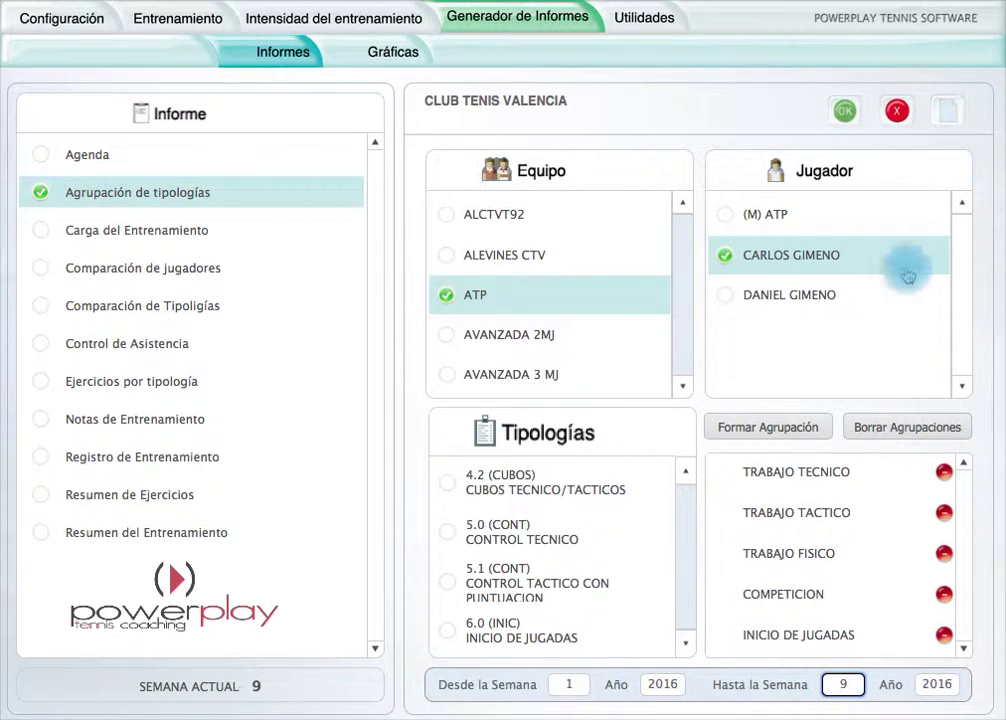
pyautogui.click(843, 110)
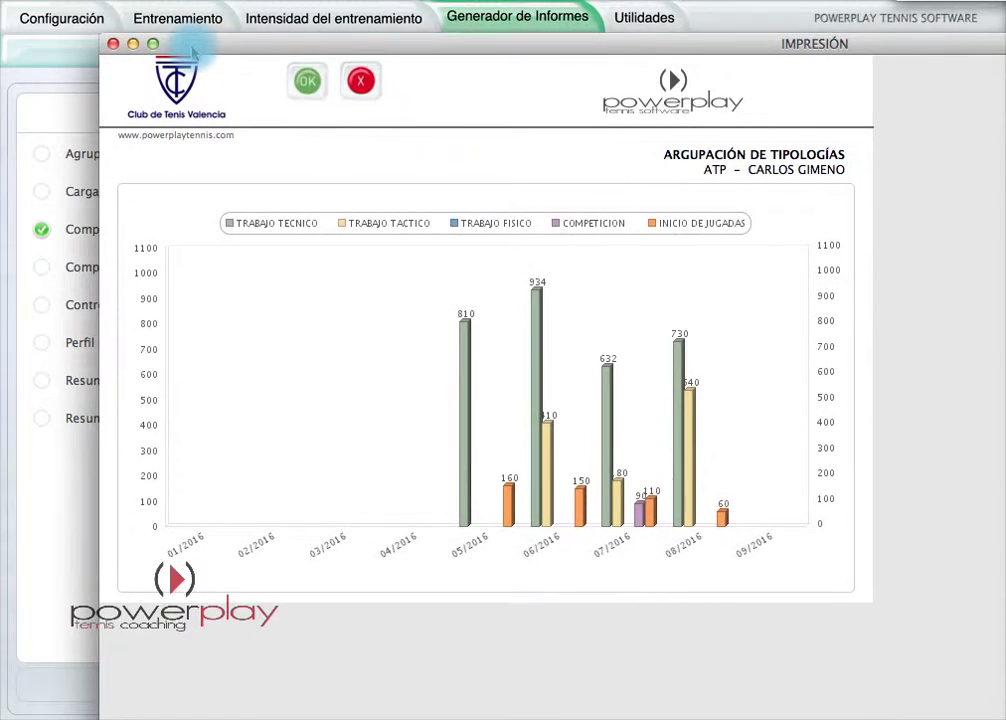
# Output the previewed grouping chart as a PDF document and fit its full page to the viewer window.
pyautogui.moveTo(193, 50); pyautogui.dragTo(95, 20)
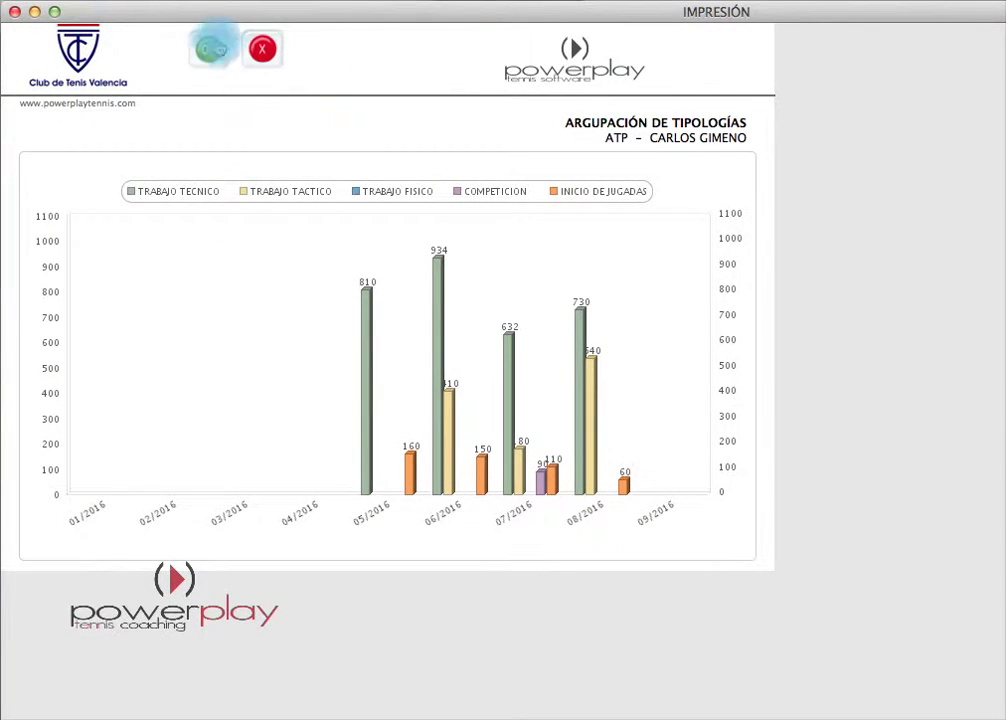
pyautogui.click(208, 50)
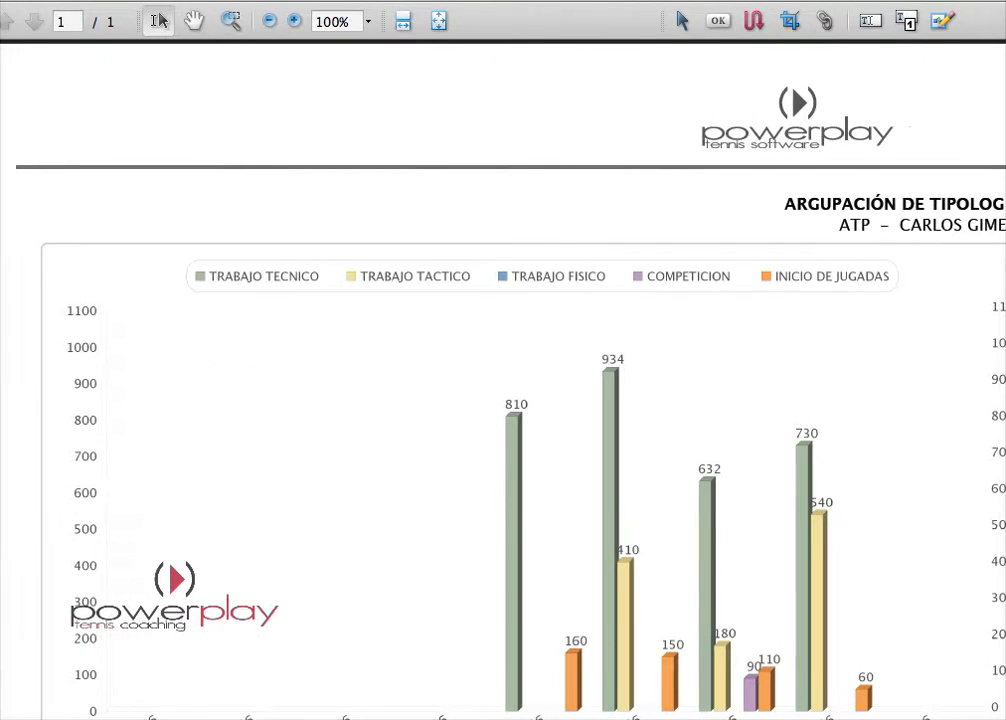
pyautogui.click(439, 21)
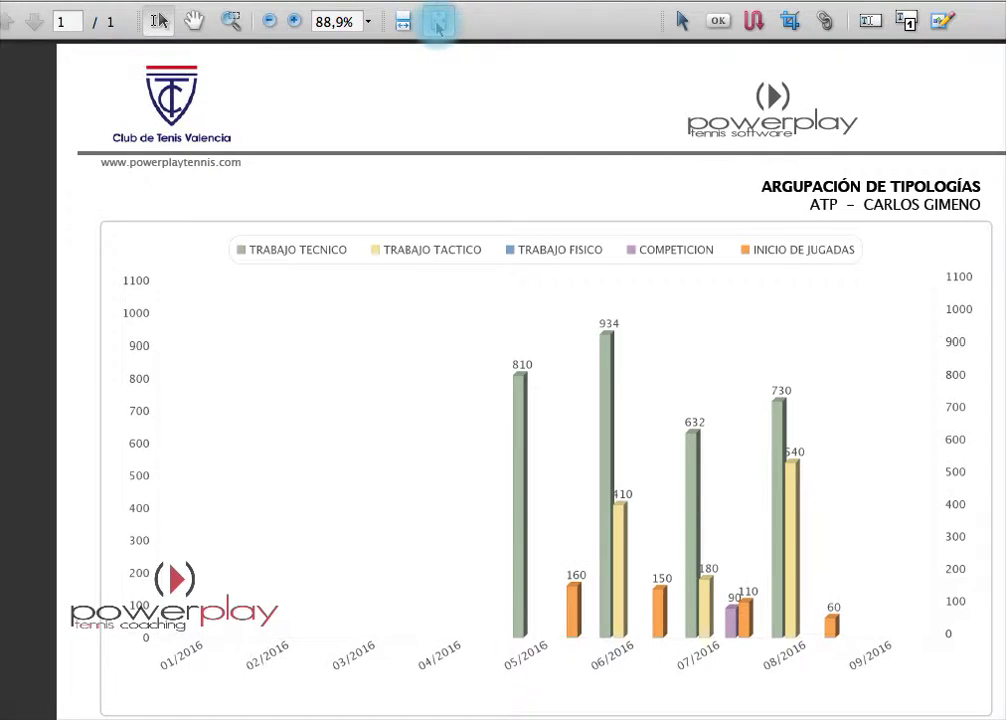